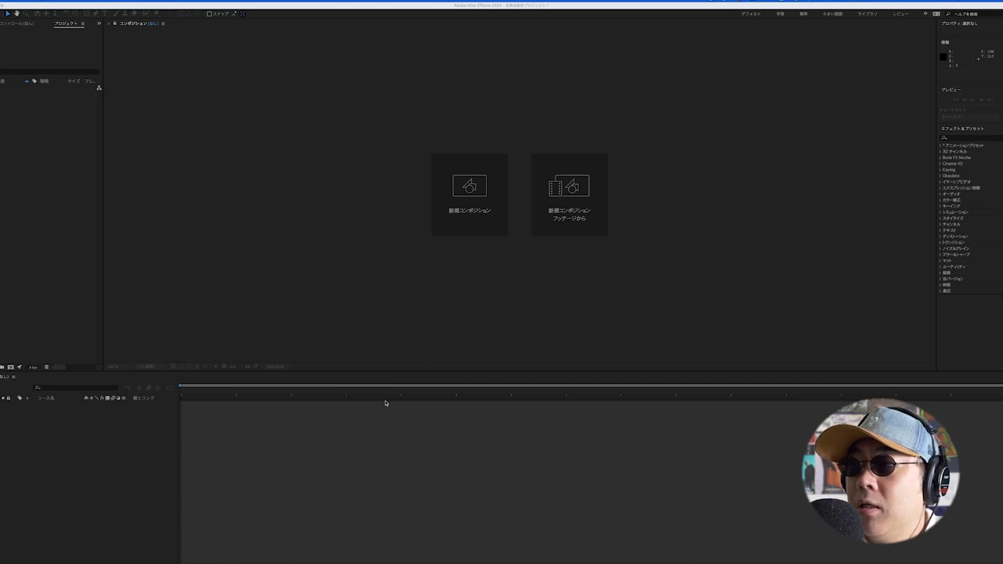
Step: Create a new black 1920x1080 composition named オーディオスペクトラム
left_click(465, 219)
left_click(464, 219)
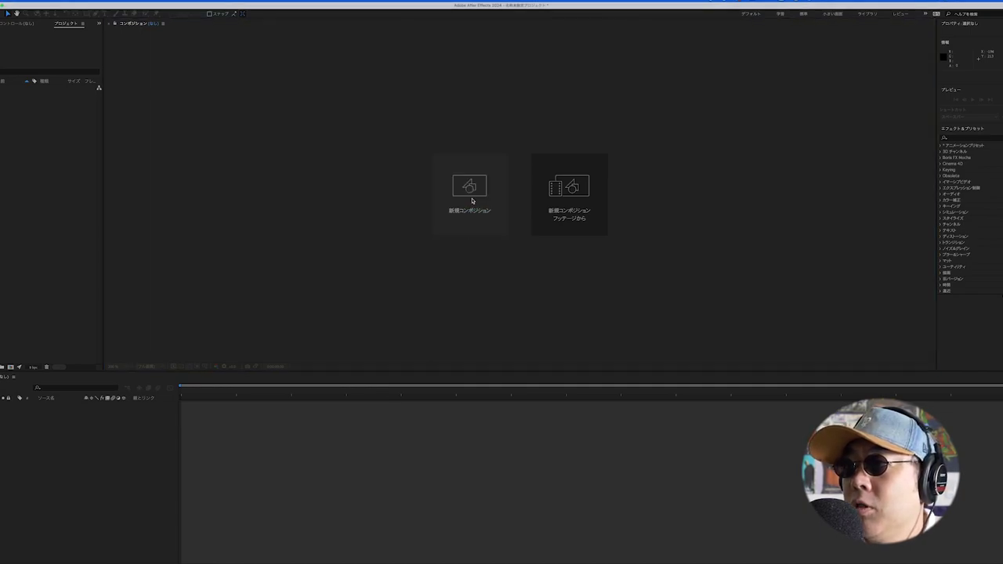
type("オーディオスペクトラム")
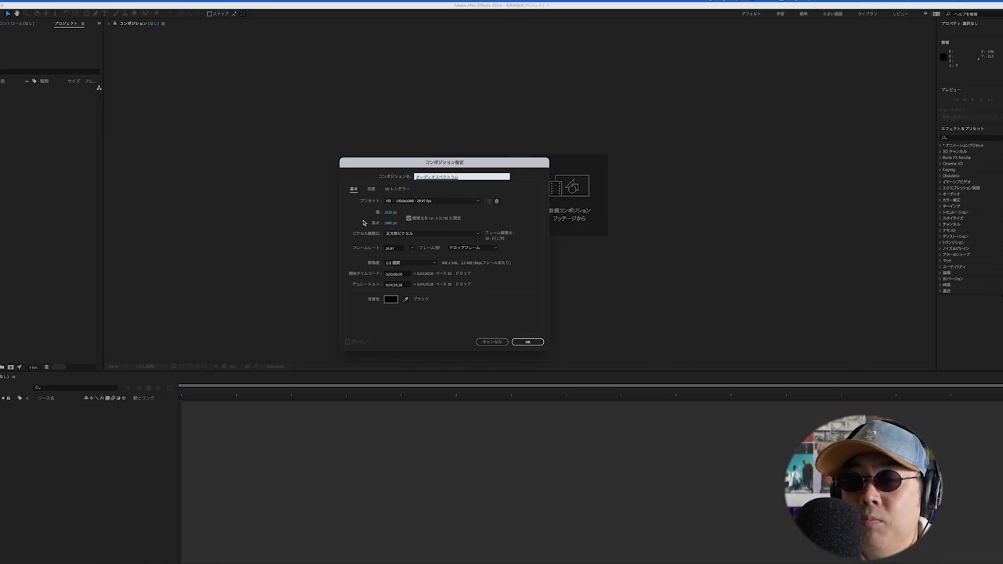
left_click(363, 223)
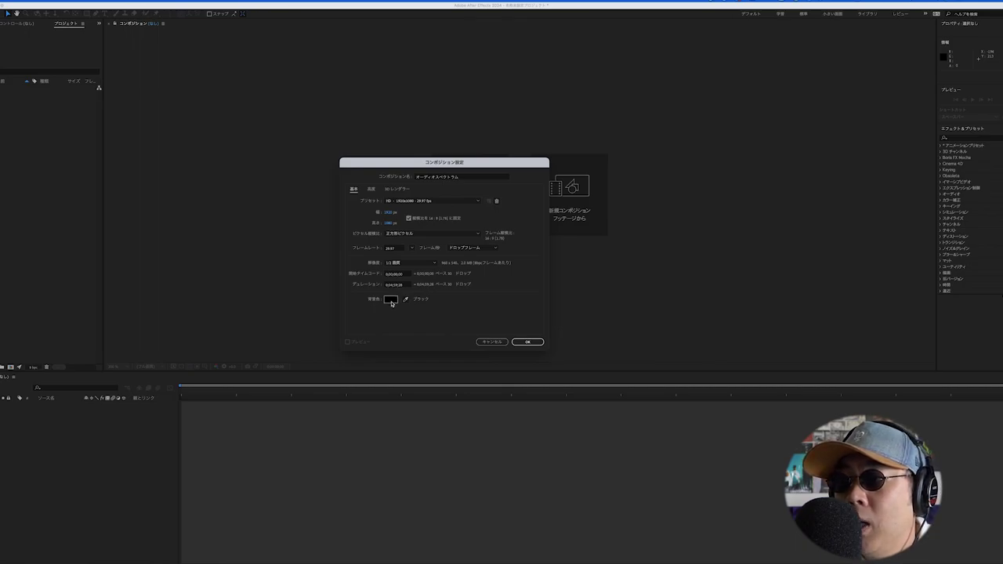
left_click(527, 341)
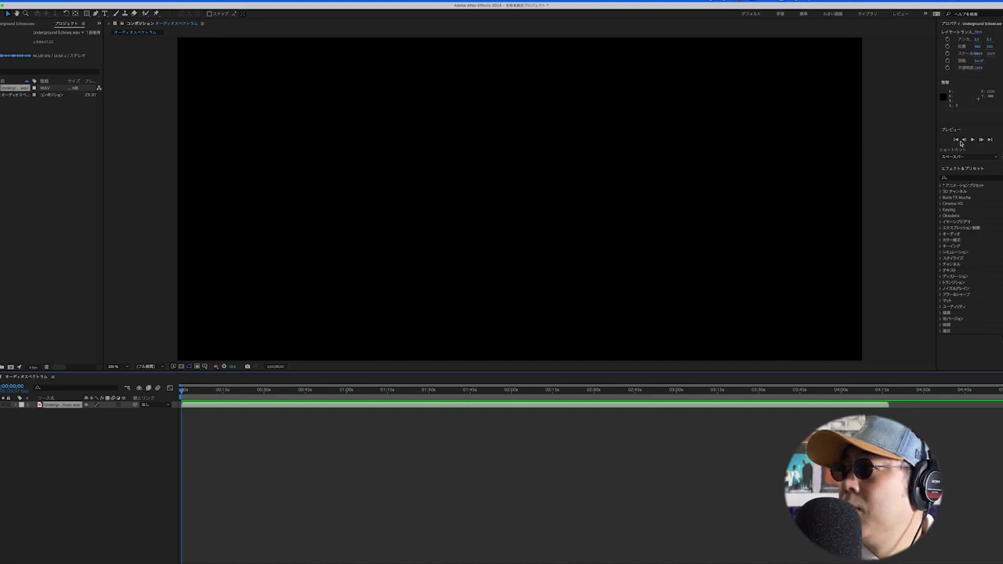
Step: Preview the Underground Echoes.wav audio, then select the audio layer
left_click(971, 140)
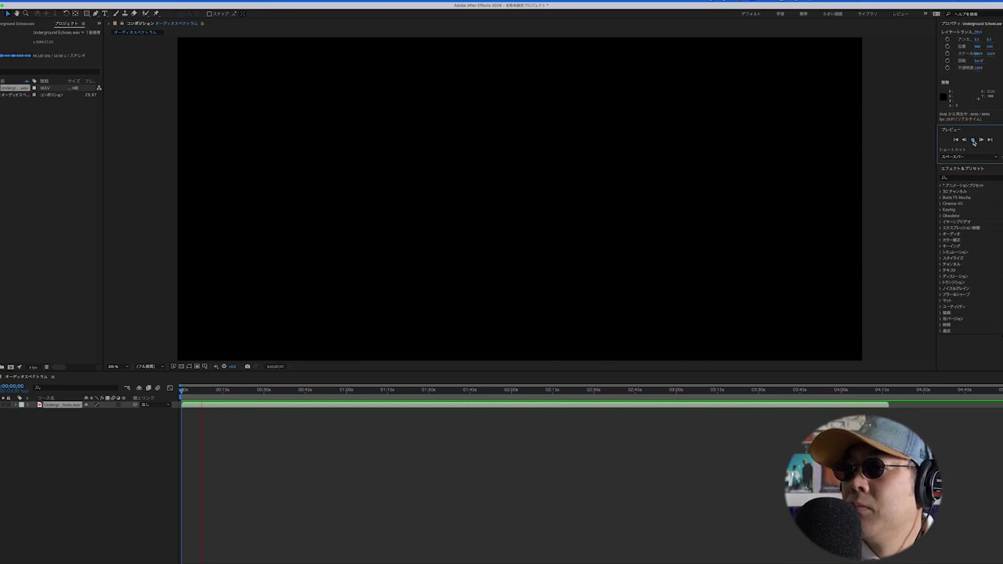
left_click(973, 140)
left_click(40, 464)
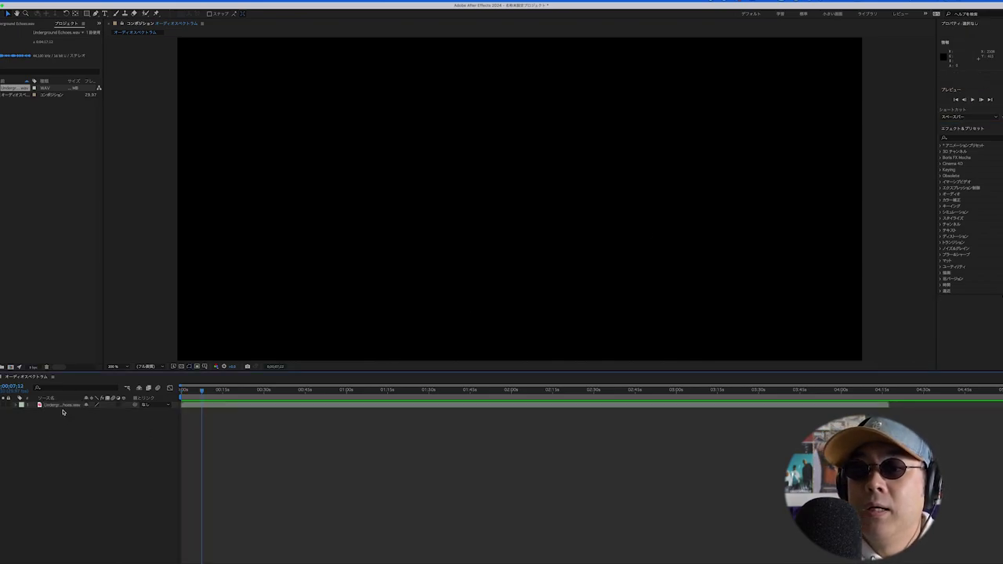
left_click(63, 405)
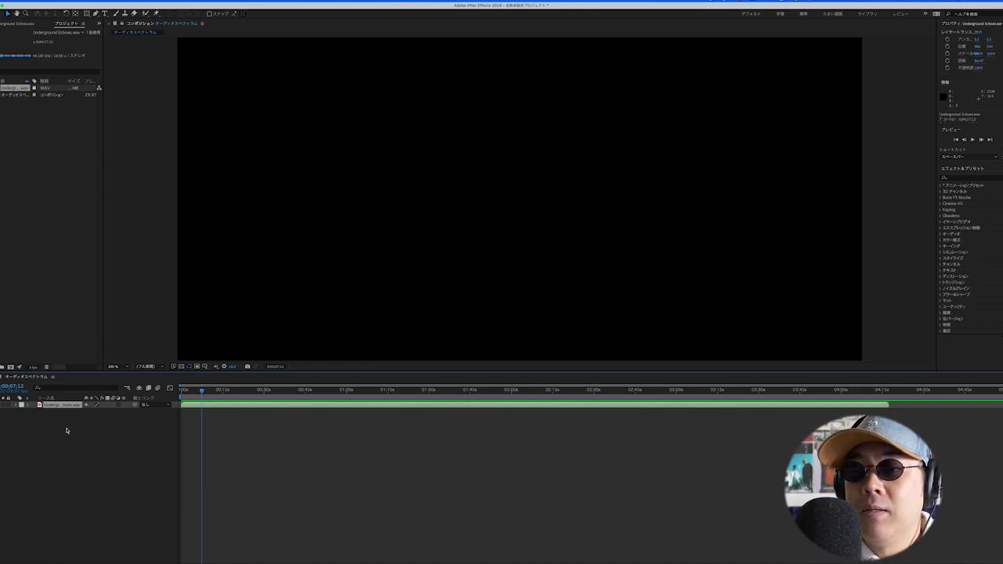
Step: Add a white 1920x1080 solid named ホワイト 平面 1 above the audio layer
right_click(66, 430)
mouse_move(79, 435)
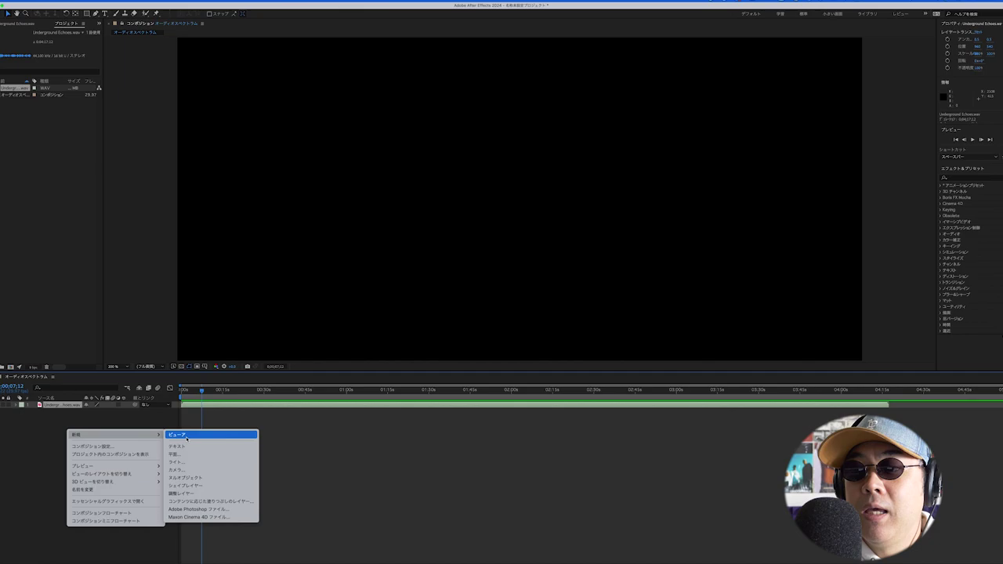
left_click(173, 454)
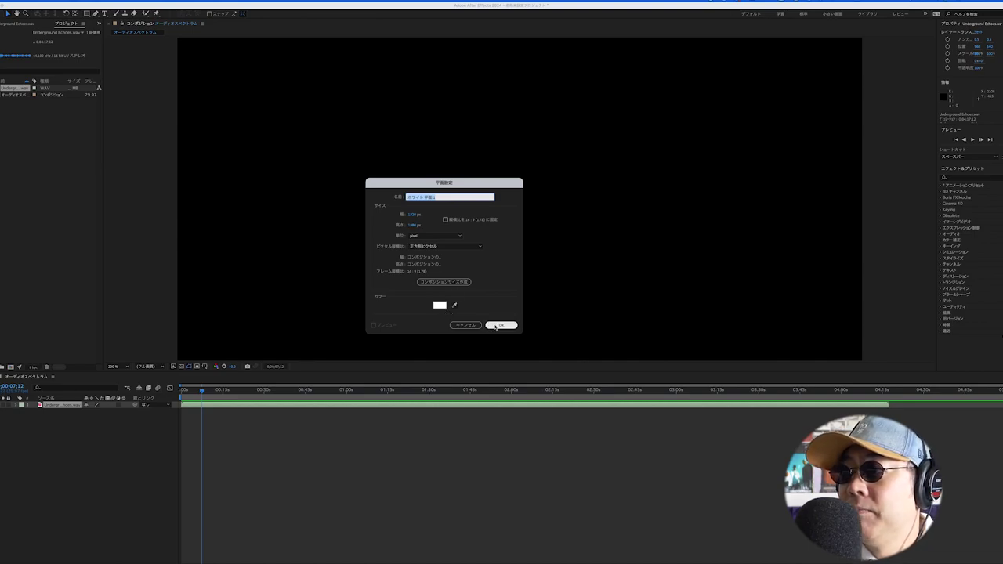
left_click(495, 326)
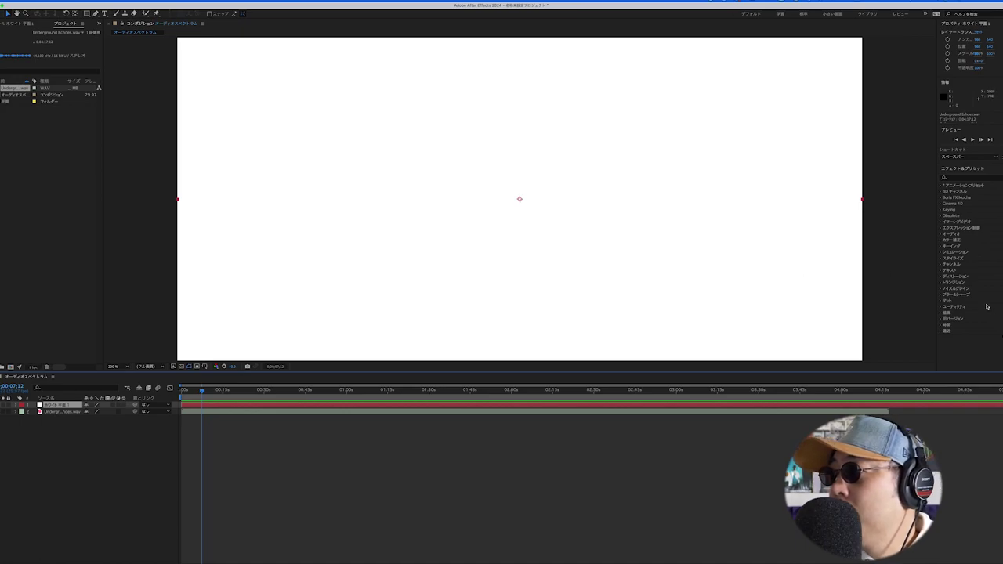
Step: Apply Generate > Audio Spectrum to the white solid layer
left_click(940, 314)
scroll(957, 339, "down", 2)
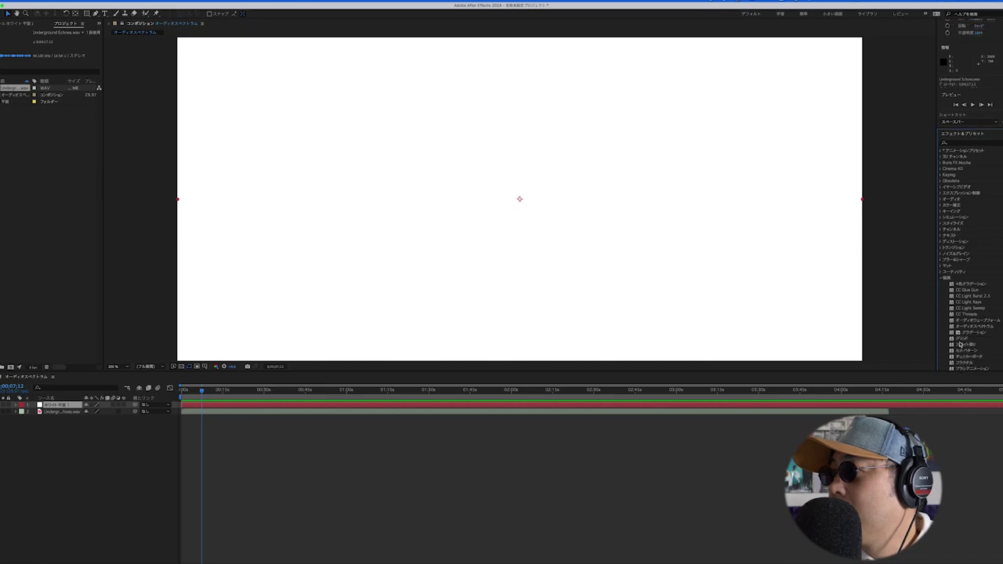
mouse_move(965, 330)
left_mouse_down()
mouse_move(416, 419)
mouse_move(67, 406)
left_mouse_up()
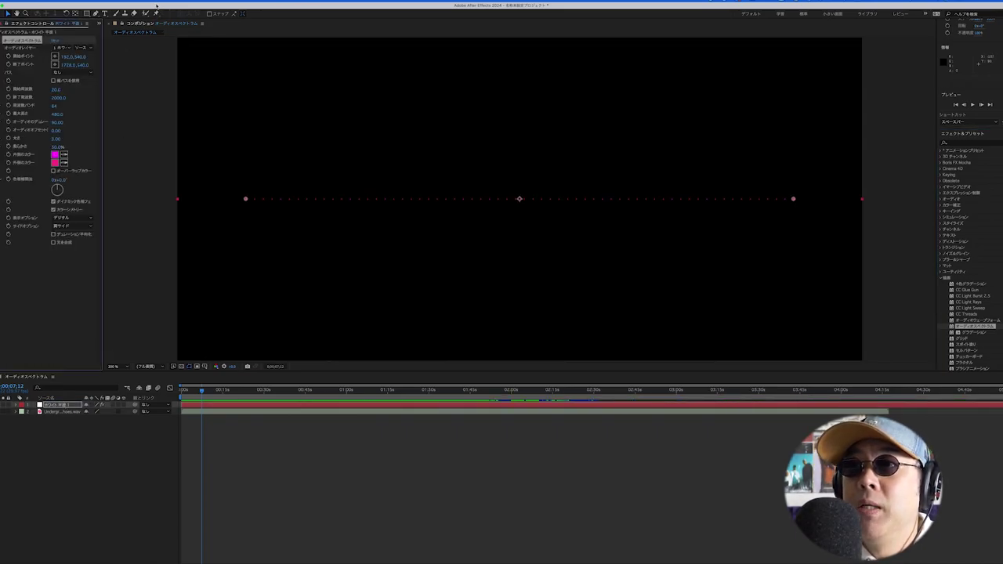
left_click(156, 2)
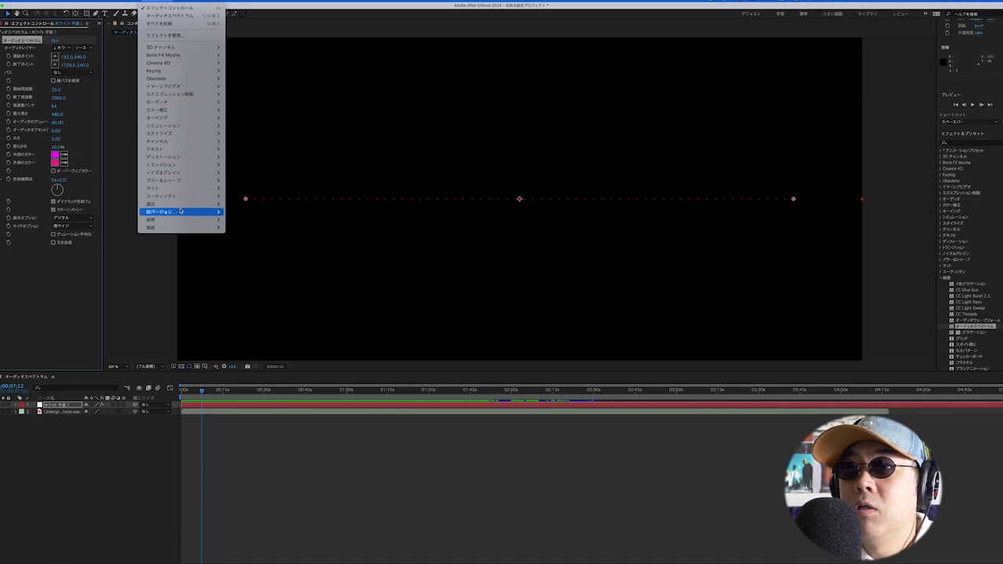
mouse_move(183, 228)
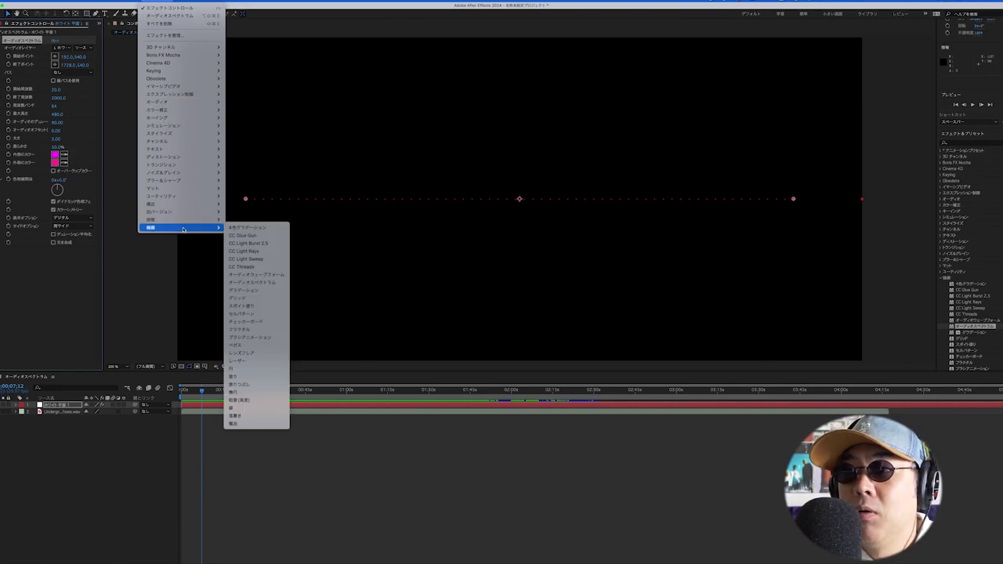
left_click(252, 283)
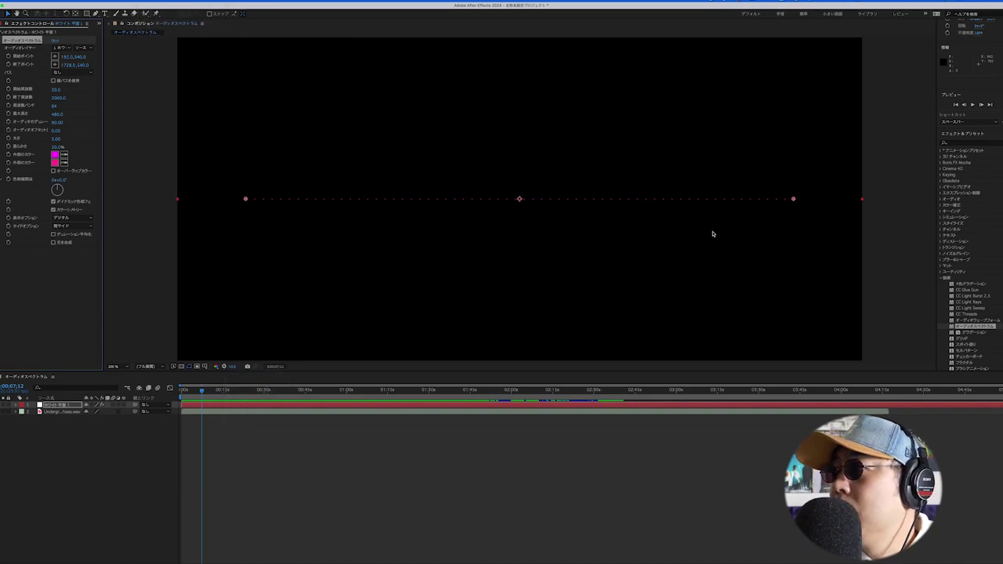
left_click(971, 146)
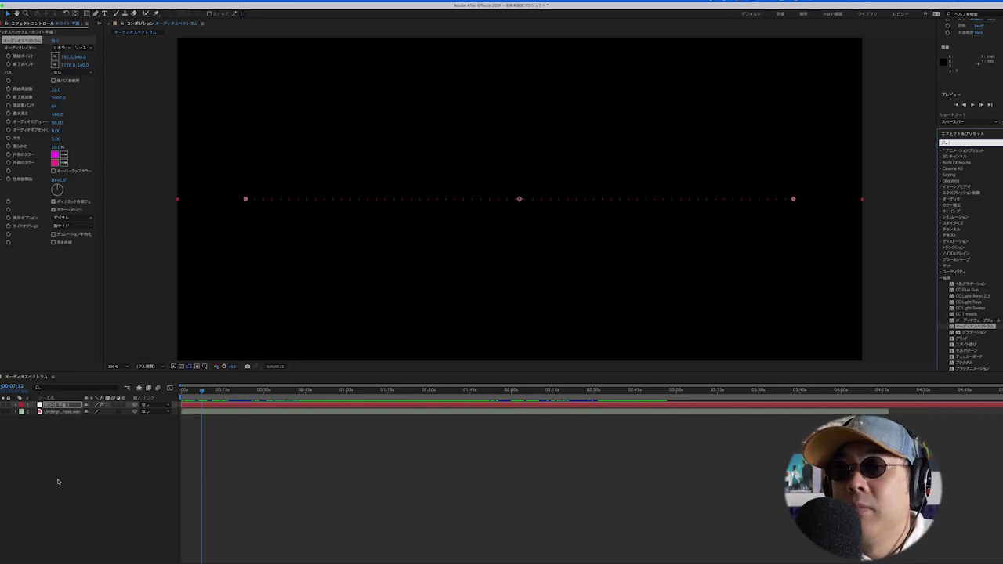
left_click(57, 481)
left_click(64, 406)
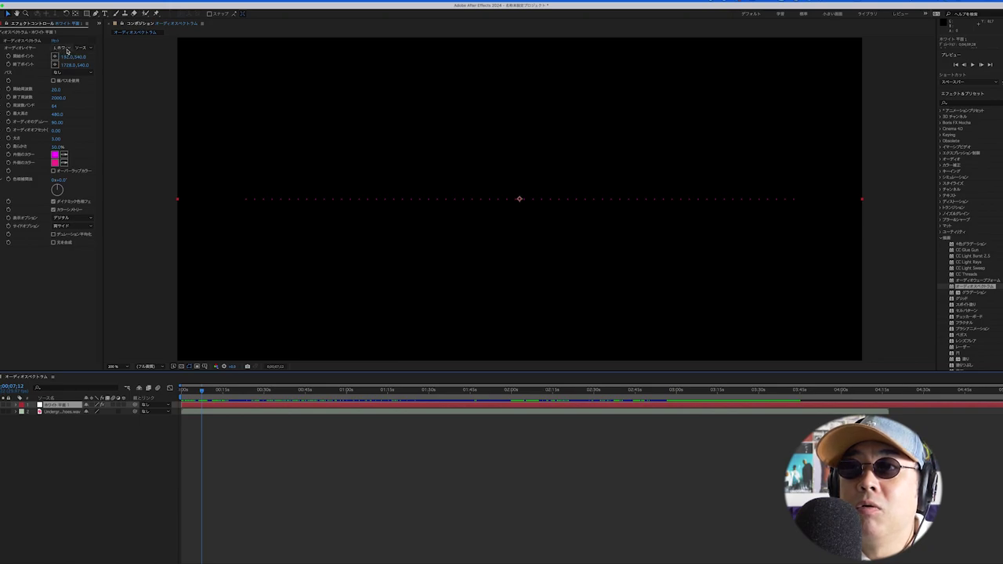
Step: Set the Audio Spectrum's Audio Layer to Underground Echoes.wav and preview the reacting bars
left_click(69, 50)
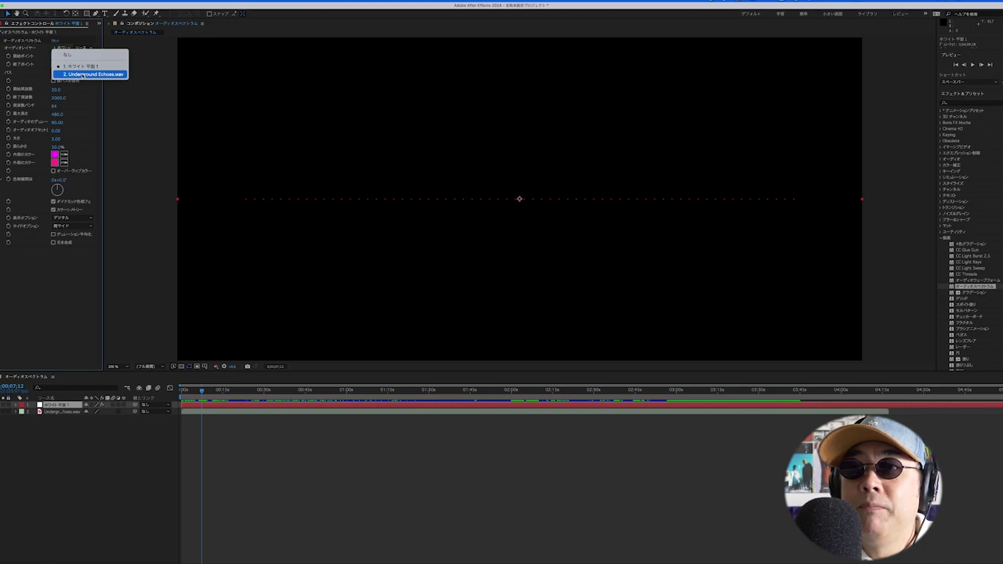
left_click(82, 75)
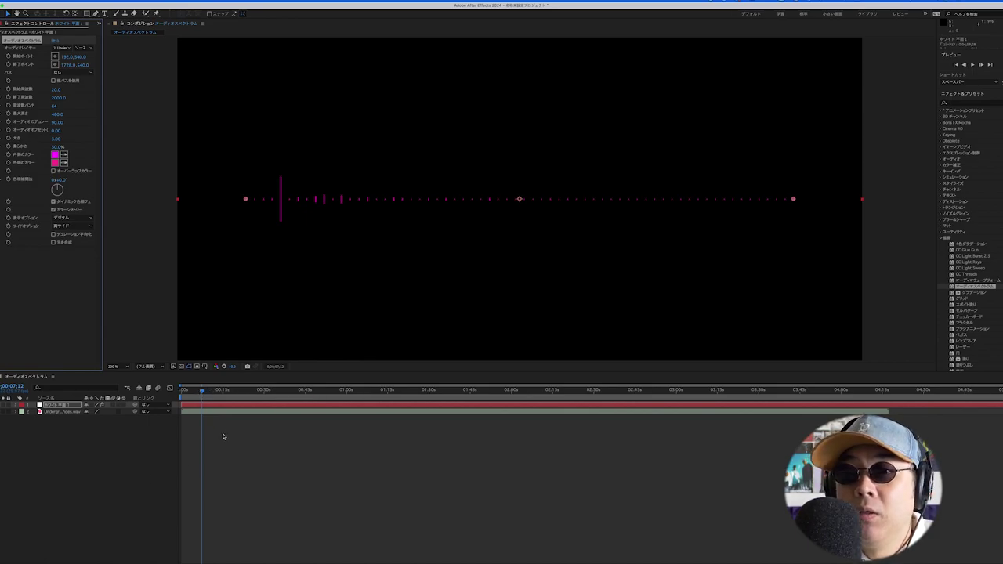
key("space")
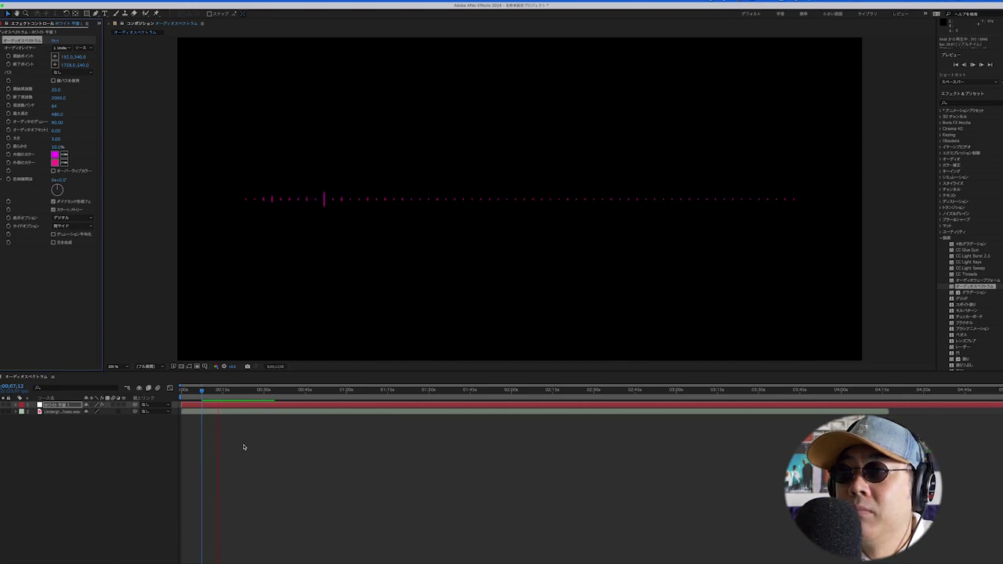
key("space")
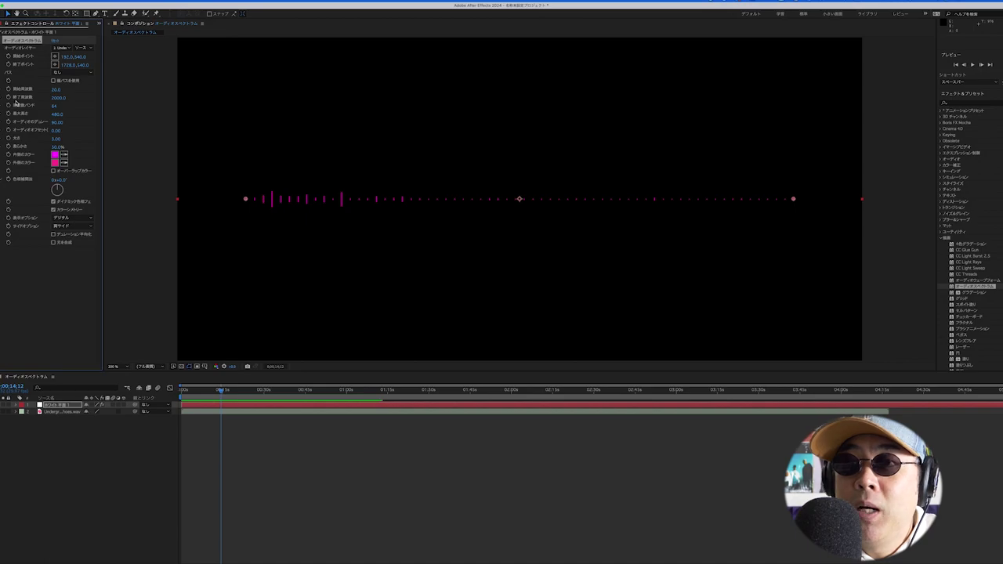
Step: Set the spectrum's End Frequency to 800 and move the current time to about 00:30
left_click(59, 98)
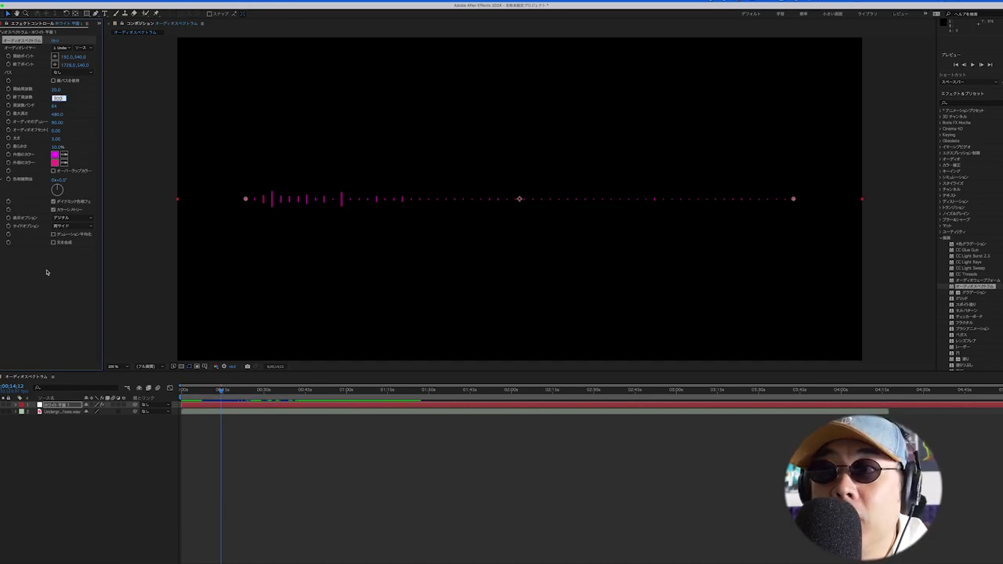
left_click(55, 310)
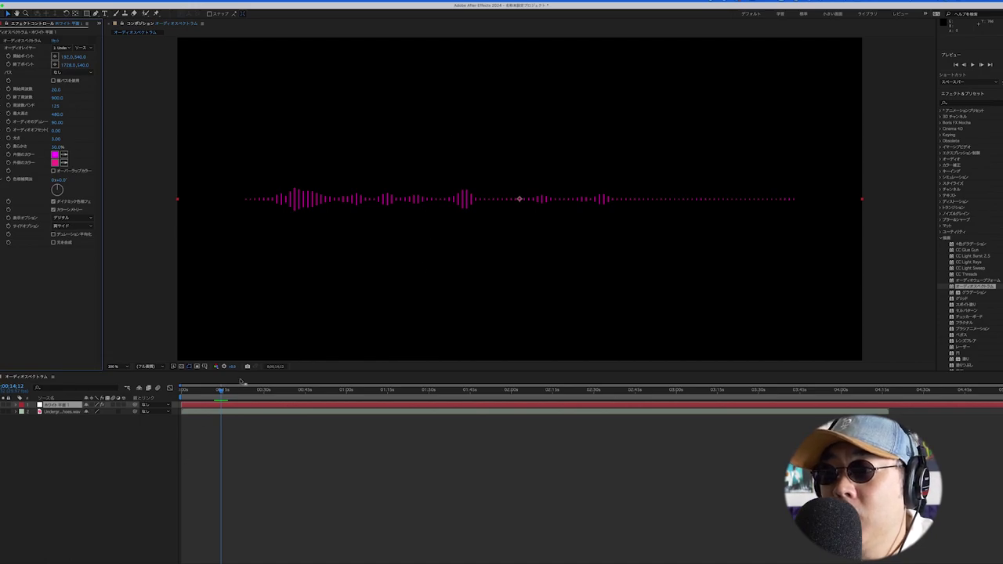
left_click_drag(220, 391, 259, 390)
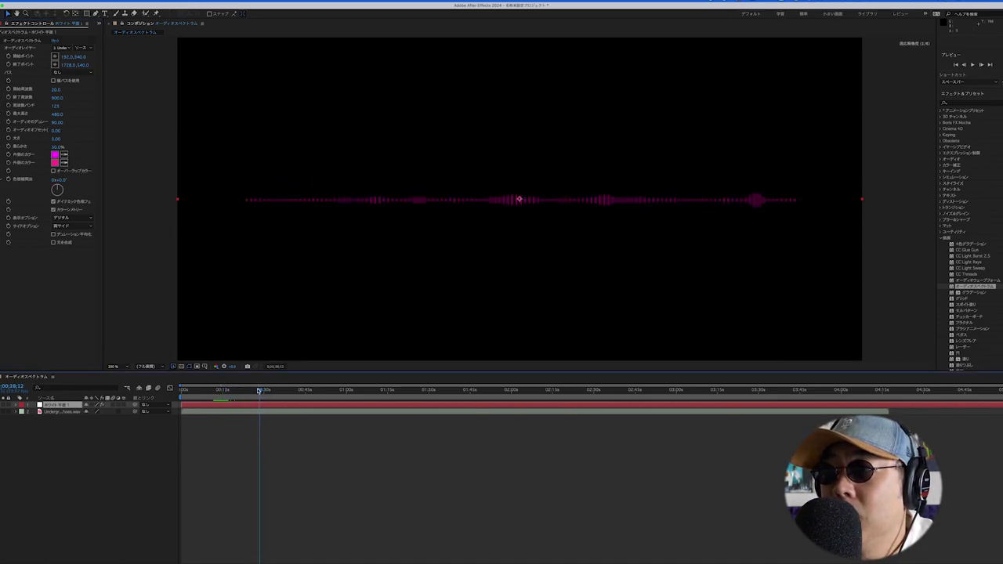
left_click_drag(257, 391, 259, 390)
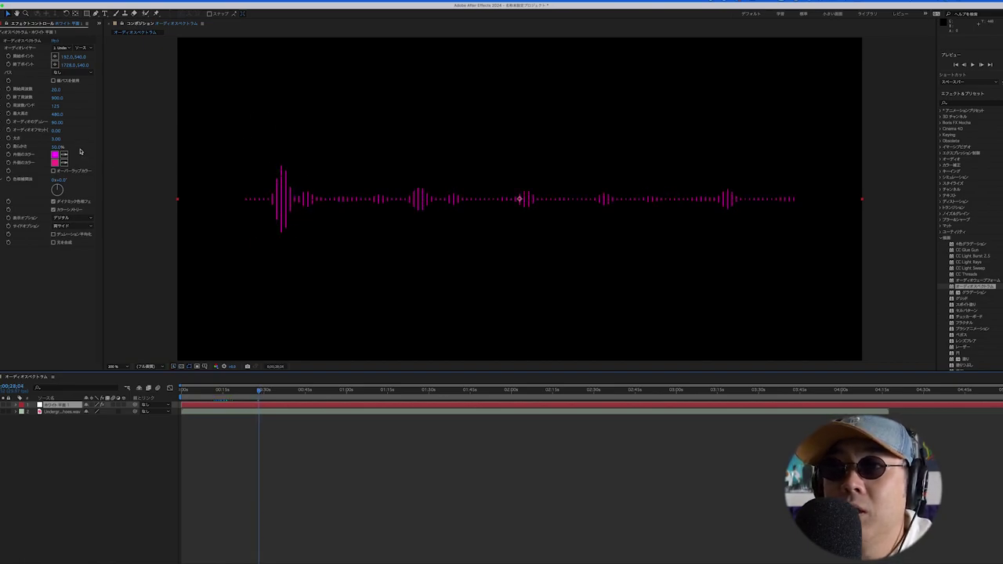
Step: Raise the spectrum's Maximum Height to 850 and preview the taller bars
left_click(58, 115)
left_click(58, 116)
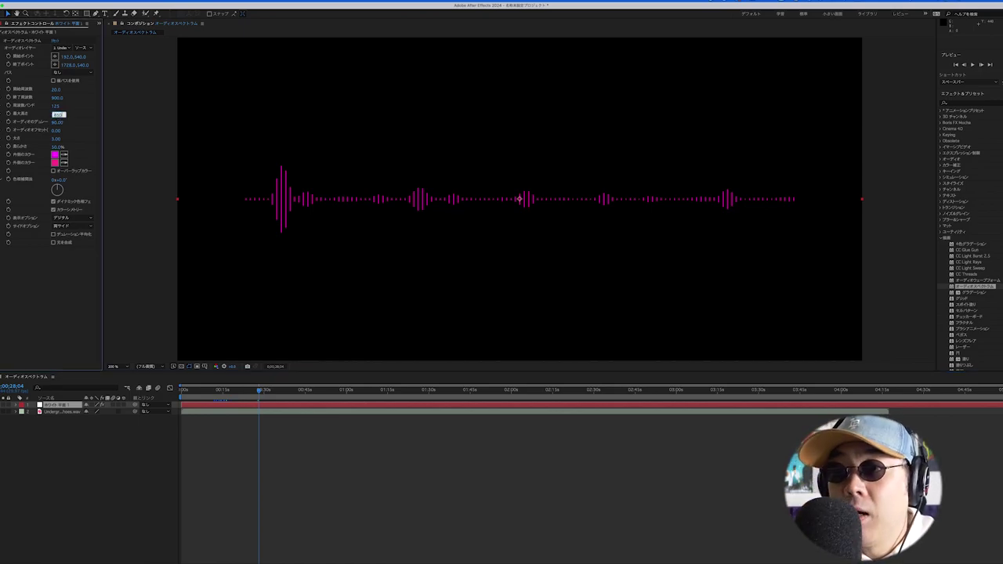
type("850")
left_click(55, 284)
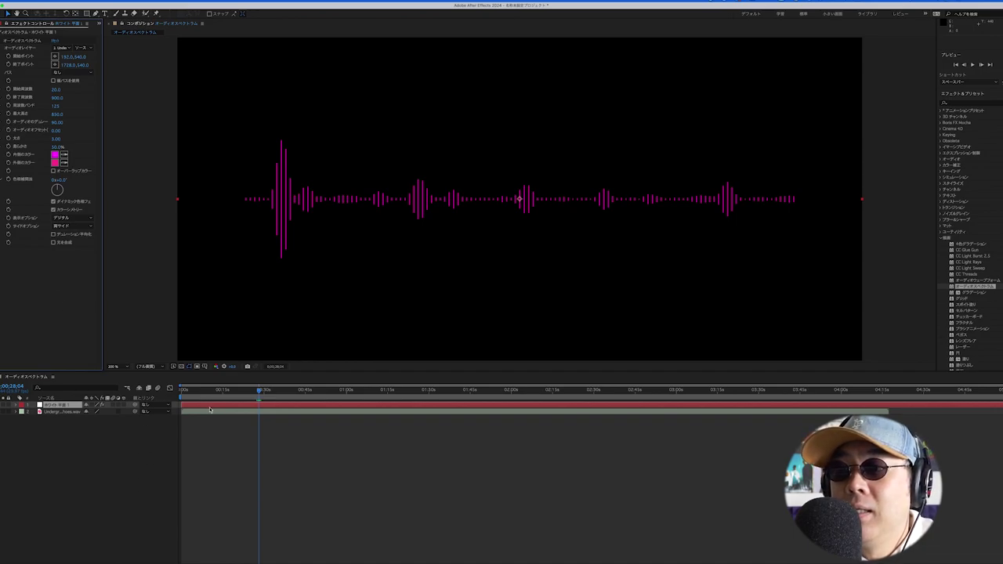
left_click(973, 65)
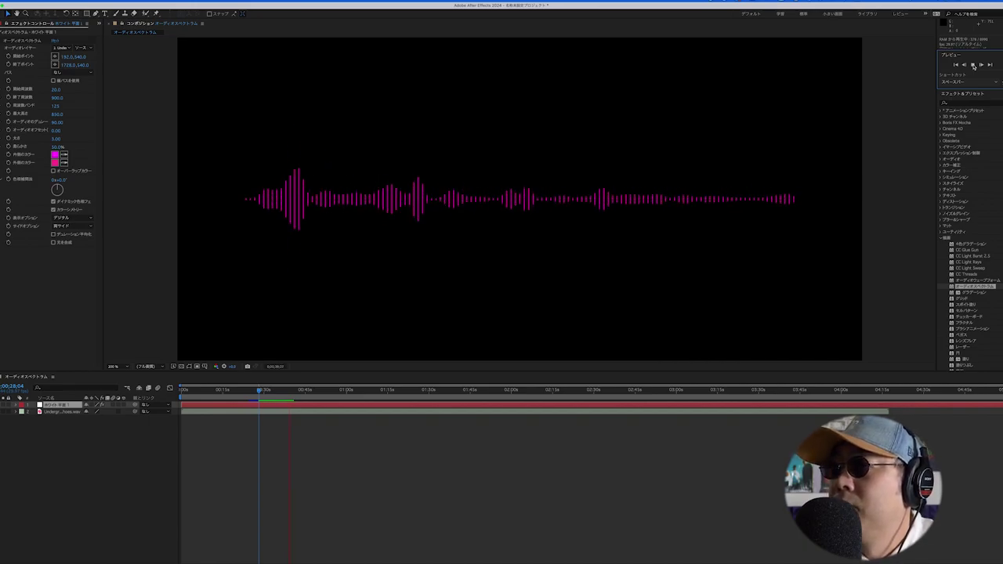
left_click(973, 66)
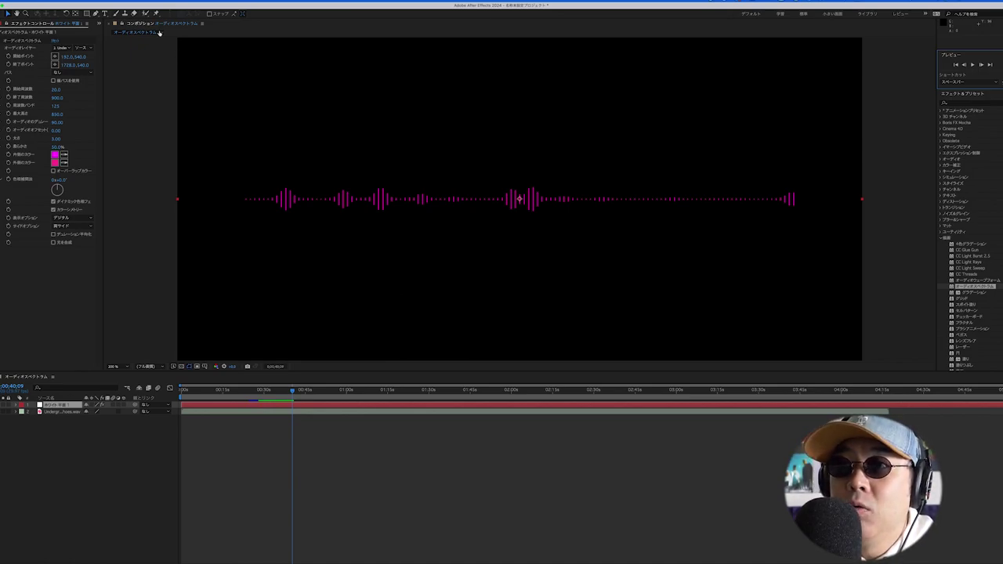
left_click(15, 2)
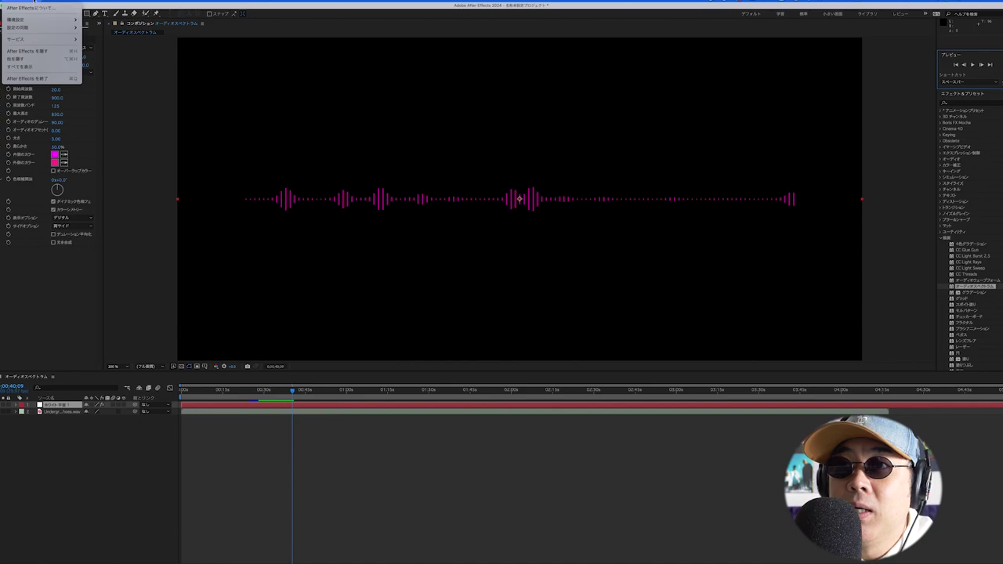
Step: Empty the disk cache in Media & Disk Cache preferences, then resume the spectrum preview
mouse_move(47, 19)
left_click(148, 82)
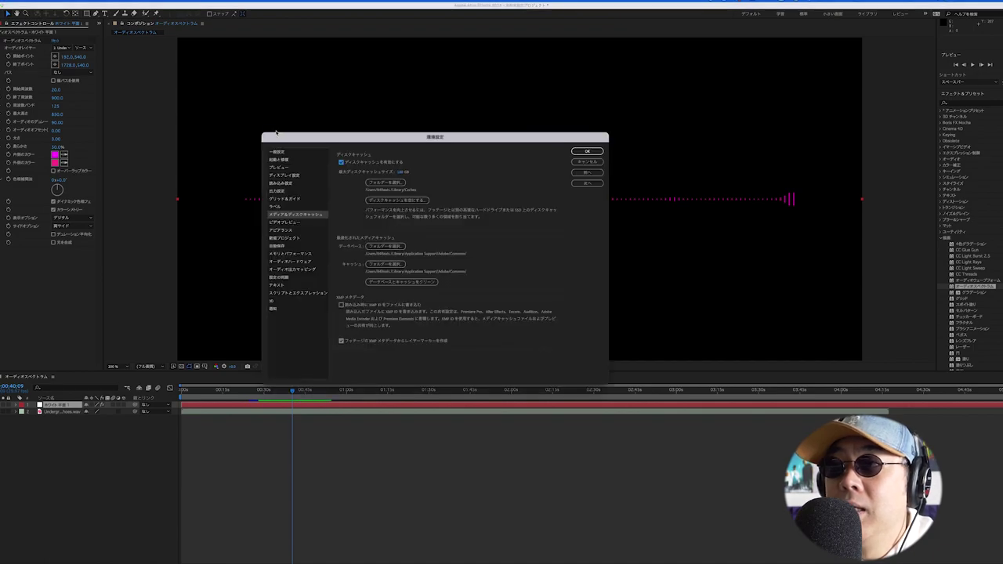
left_click(390, 202)
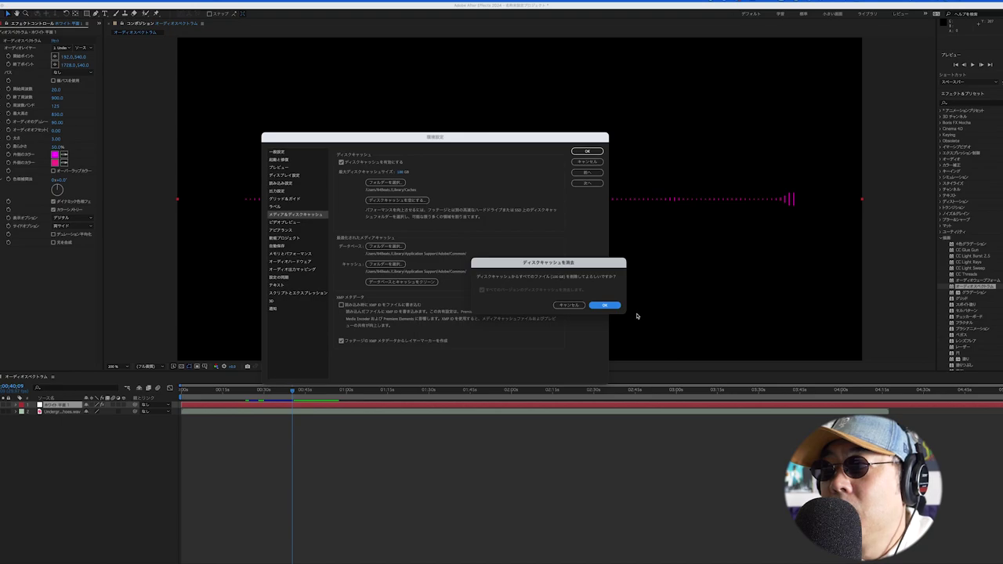
left_click(614, 306)
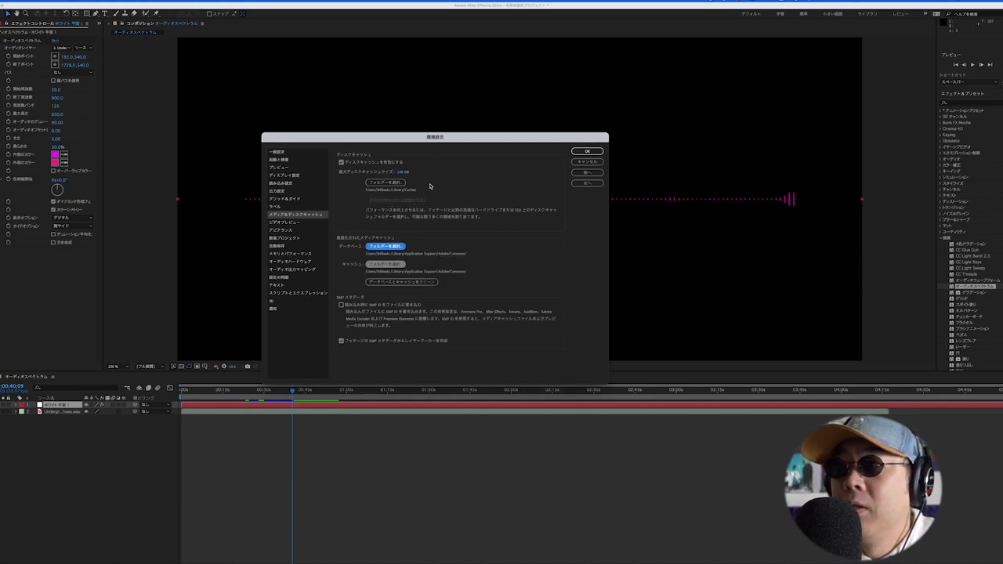
left_click(587, 151)
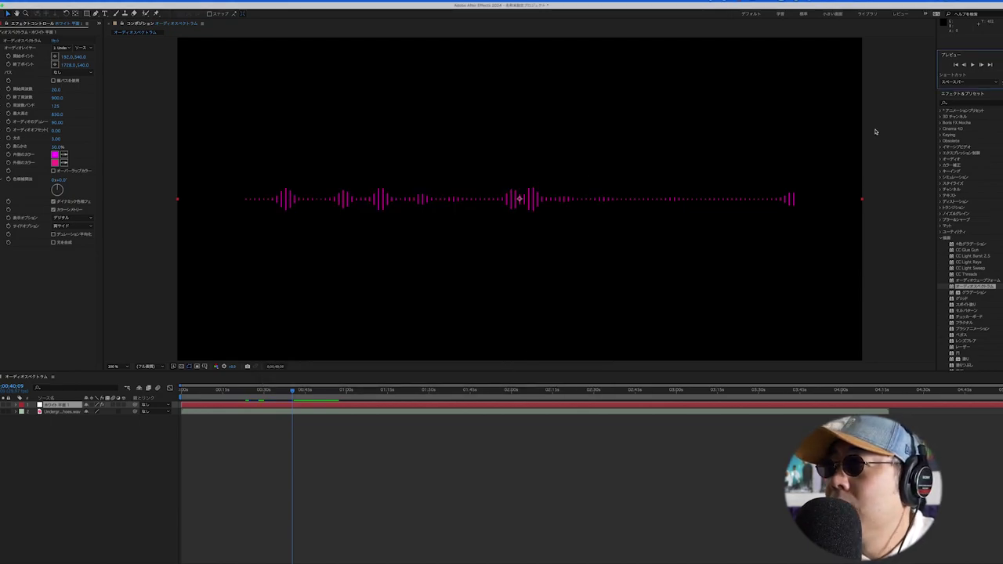
left_click(972, 65)
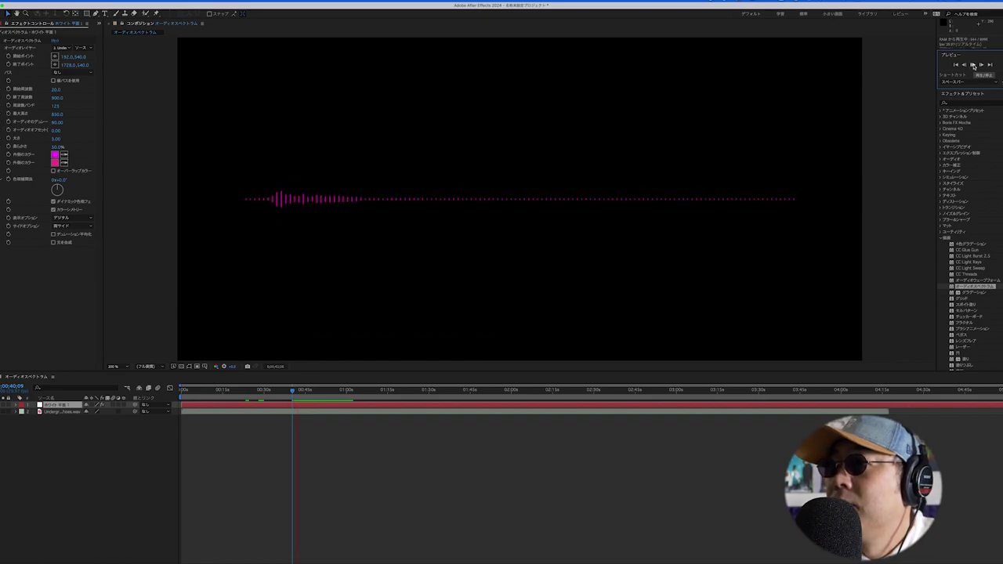
Step: Stop the preview and set the spectrum's Inside Color to white
key("space")
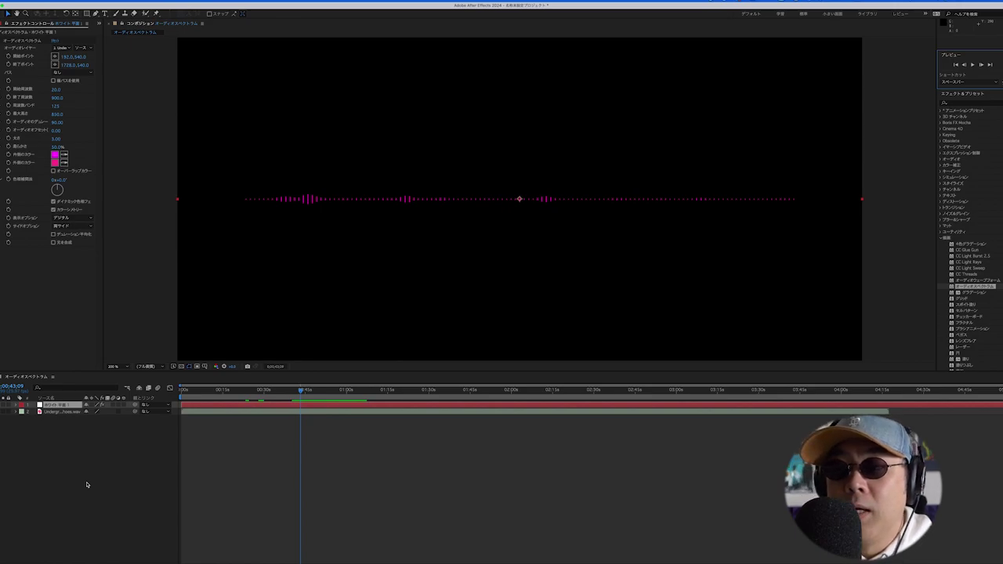
left_click(55, 155)
left_click_drag(449, 213, 360, 214)
left_click(515, 214)
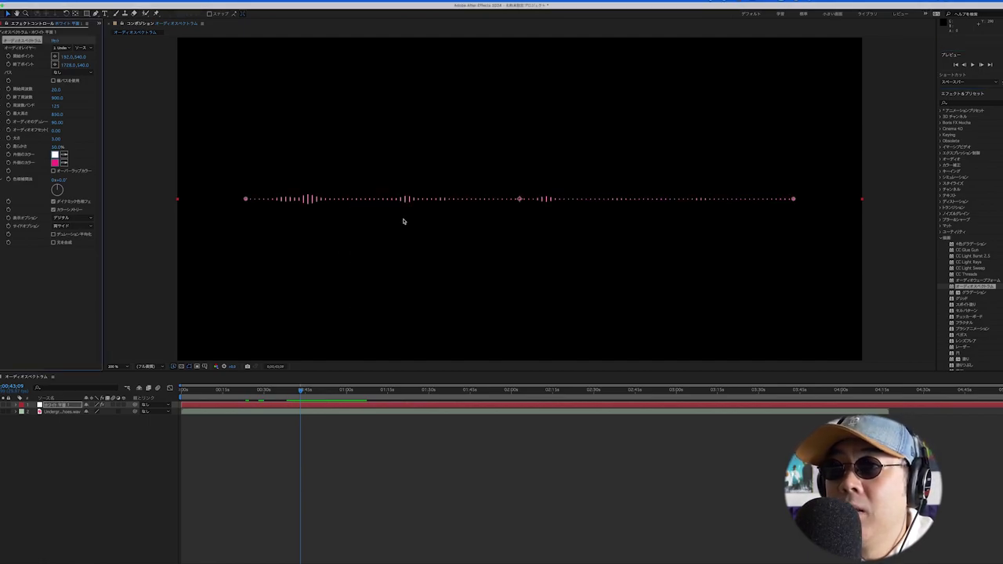
Step: Set the spectrum's Outside Color to cyan hex 17DFE6
left_click(55, 163)
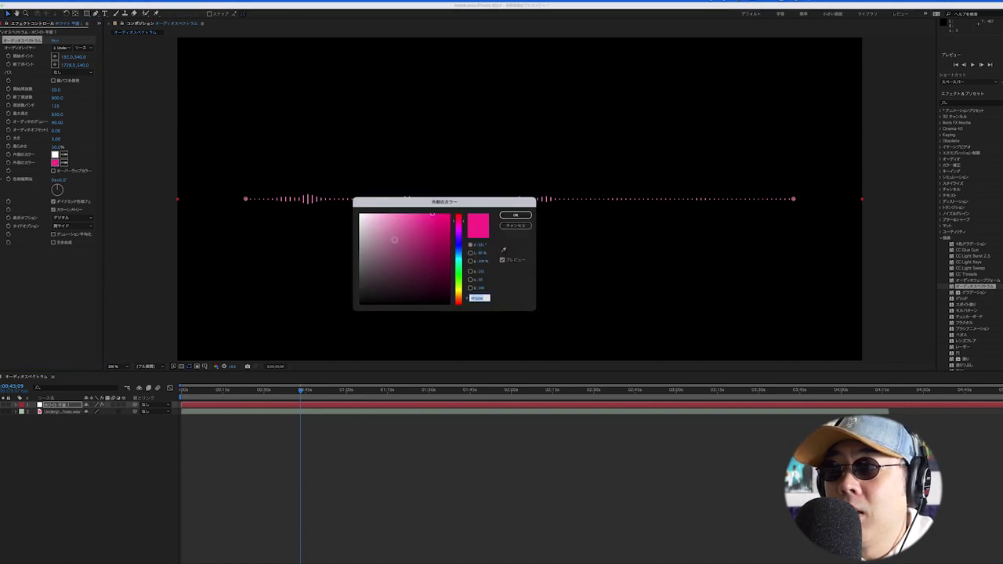
key("ctrl+v")
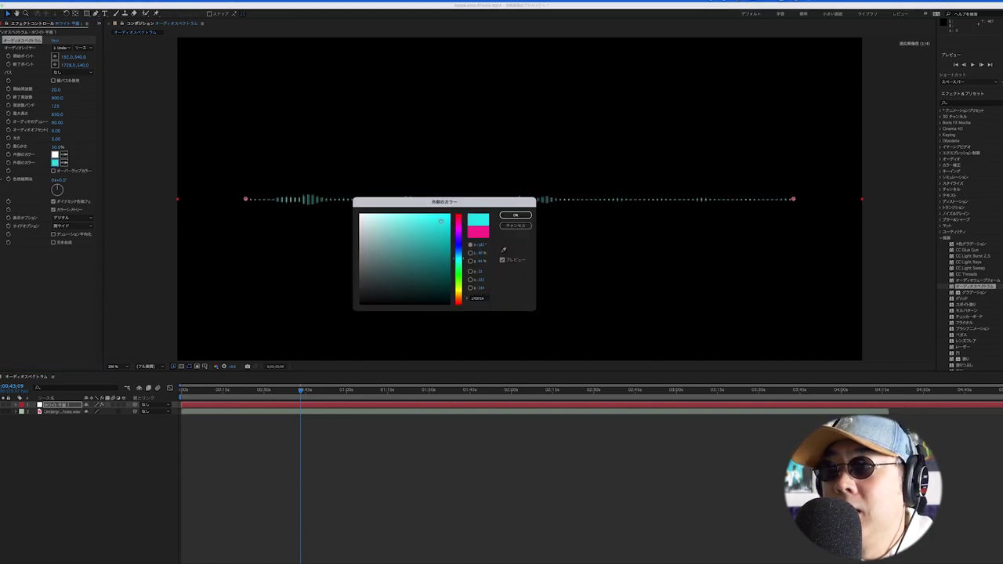
left_click(515, 215)
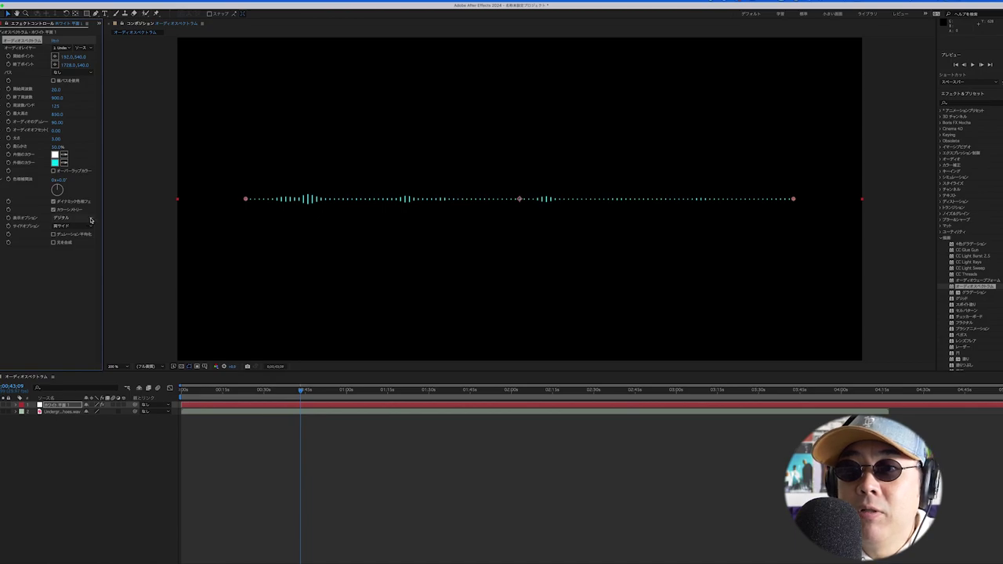
left_click(88, 218)
left_click(87, 232)
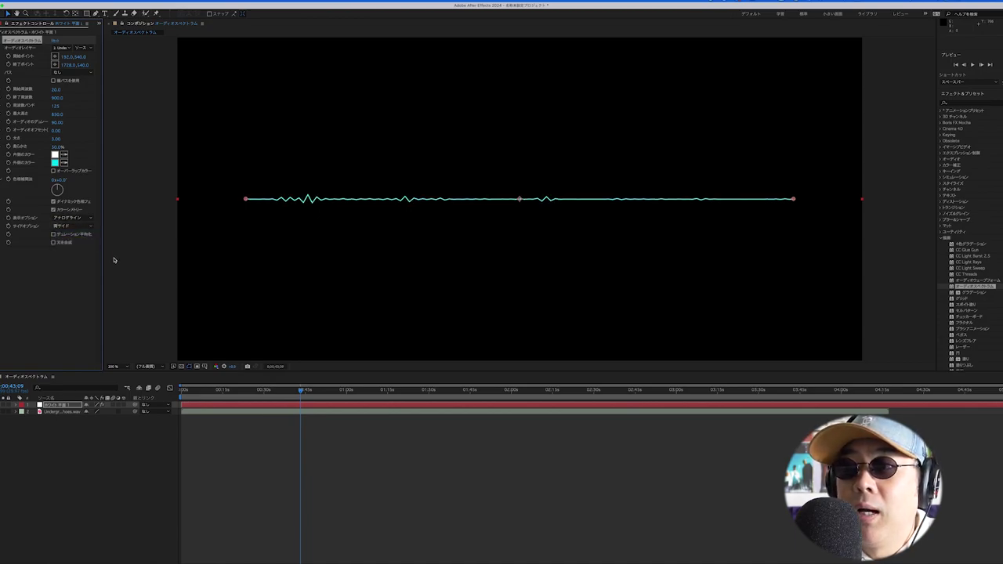
left_click(90, 227)
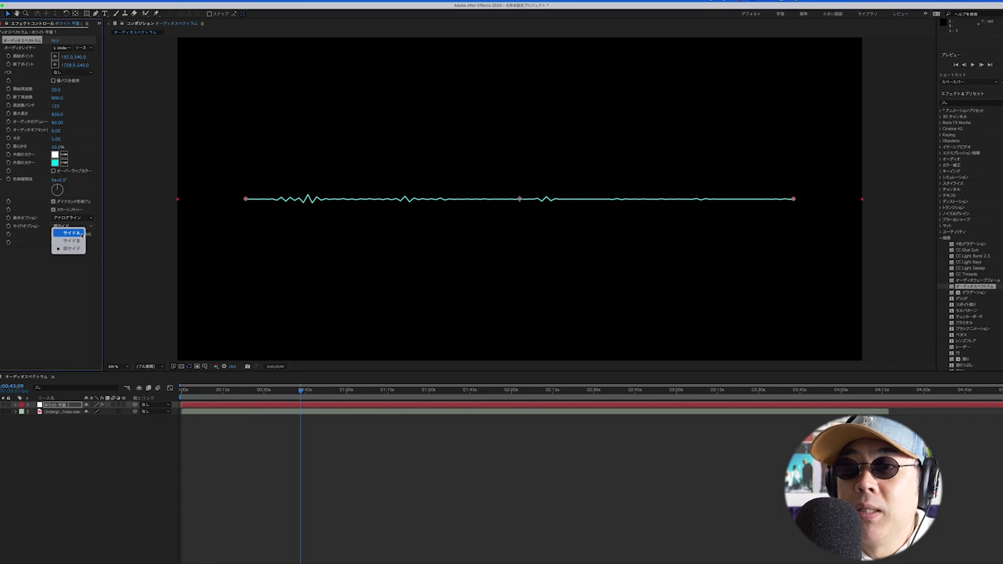
left_click(79, 233)
left_click(973, 66)
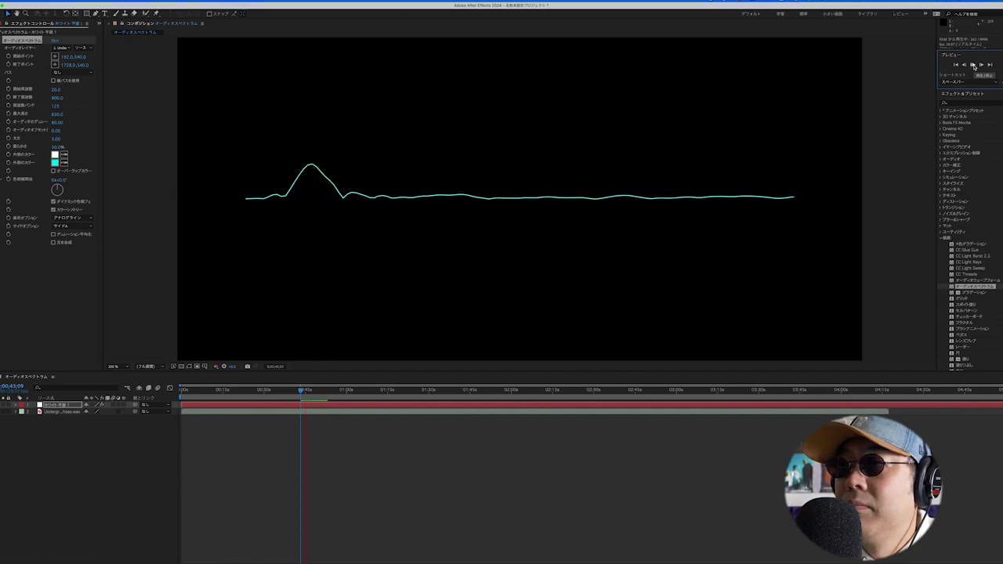
left_click(974, 66)
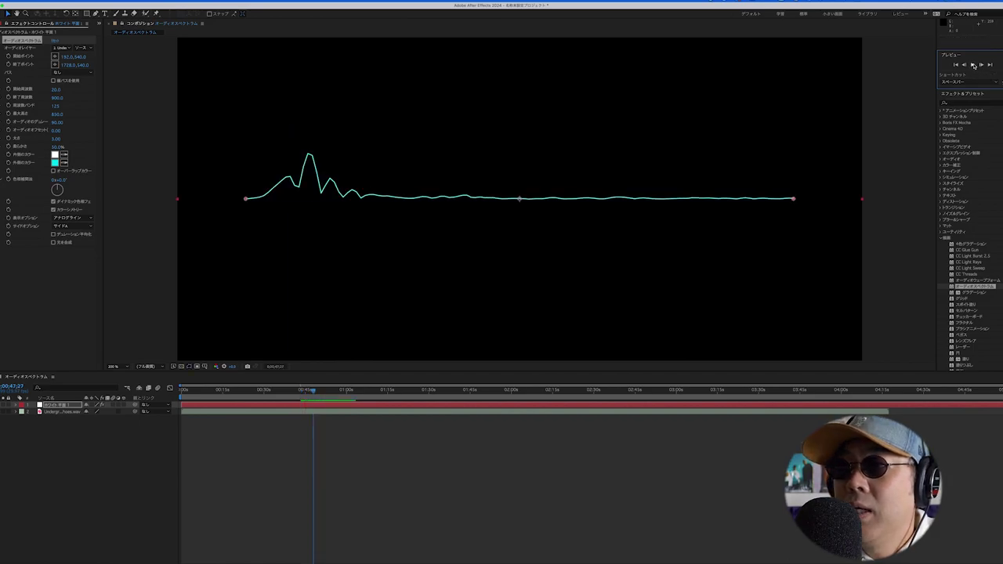
left_click(72, 226)
left_click(69, 240)
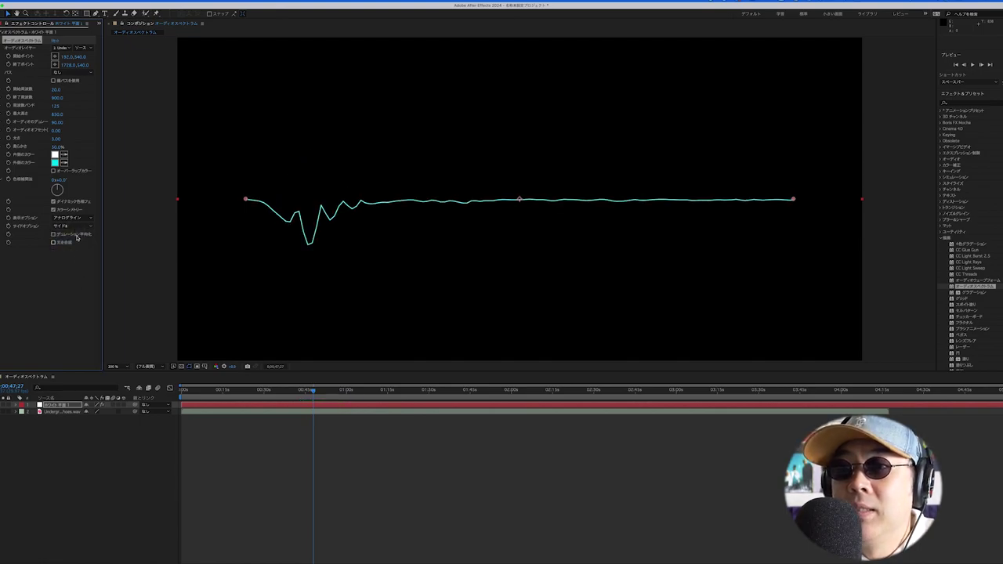
left_click(72, 225)
left_click(78, 248)
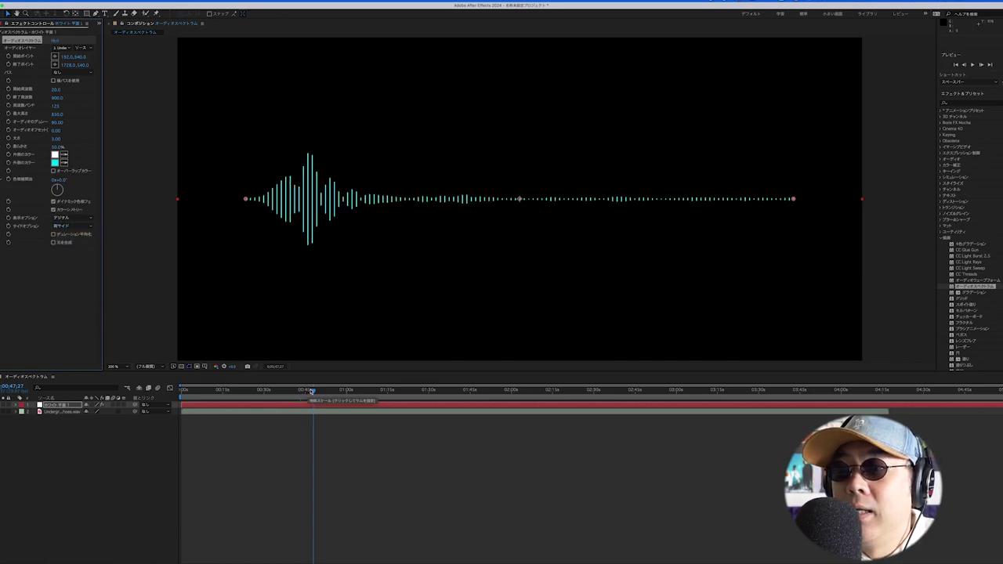
left_click_drag(311, 391, 245, 396)
key("space")
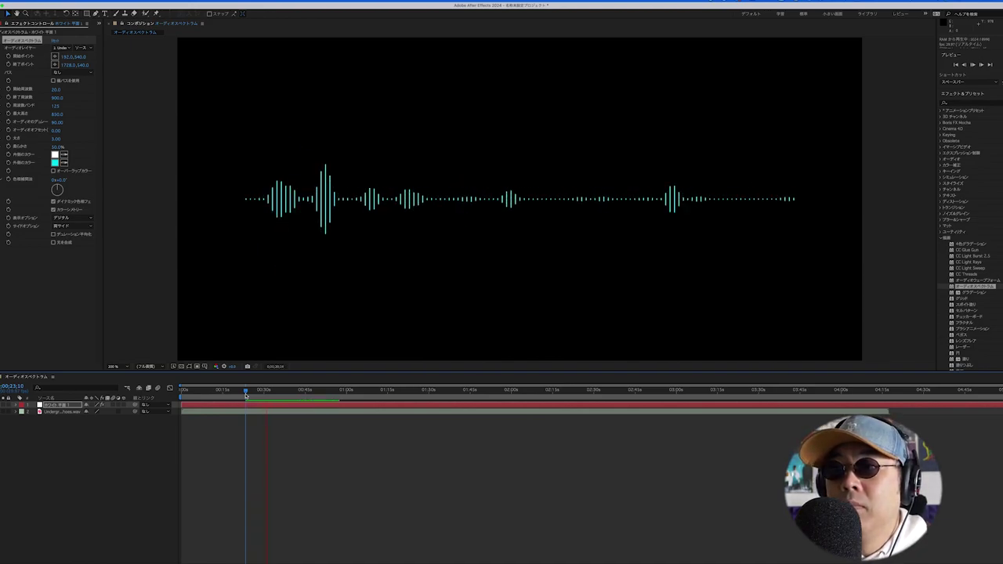
key("space")
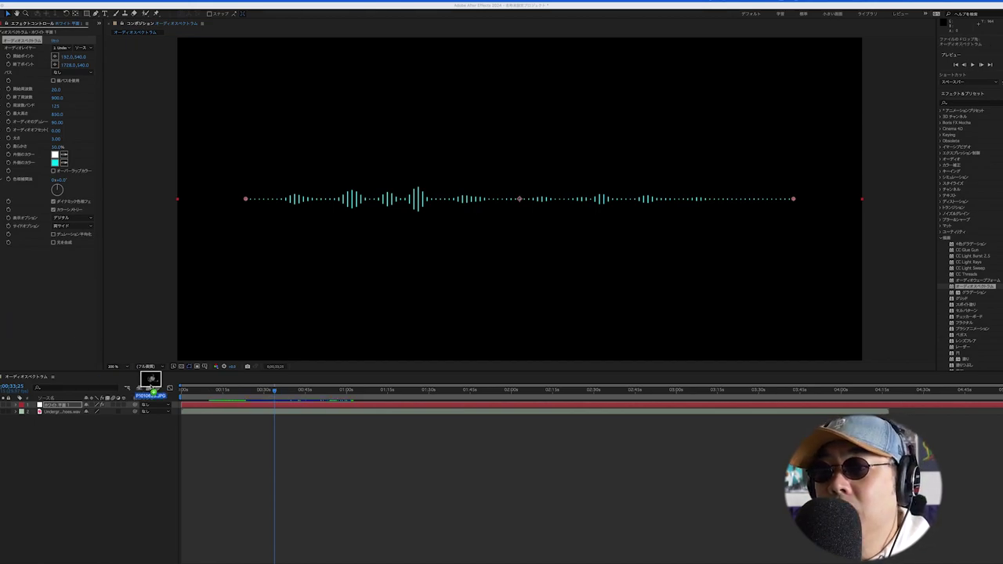
left_click_drag(28, 309, 112, 461)
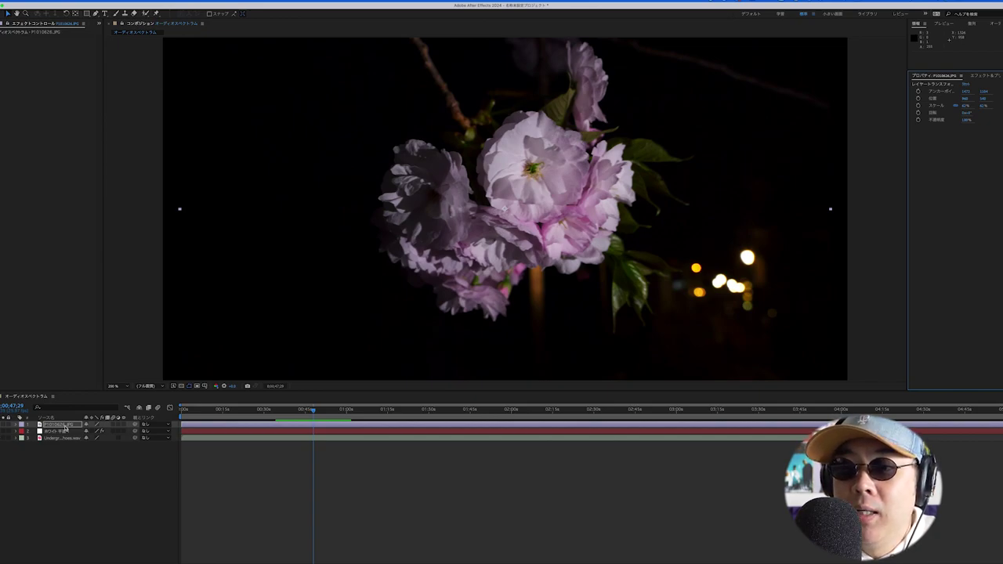
Step: Move the P1010626.JPG photo layer beneath the White Solid 1 spectrum layer
left_click(63, 431)
left_click_drag(61, 424, 69, 435)
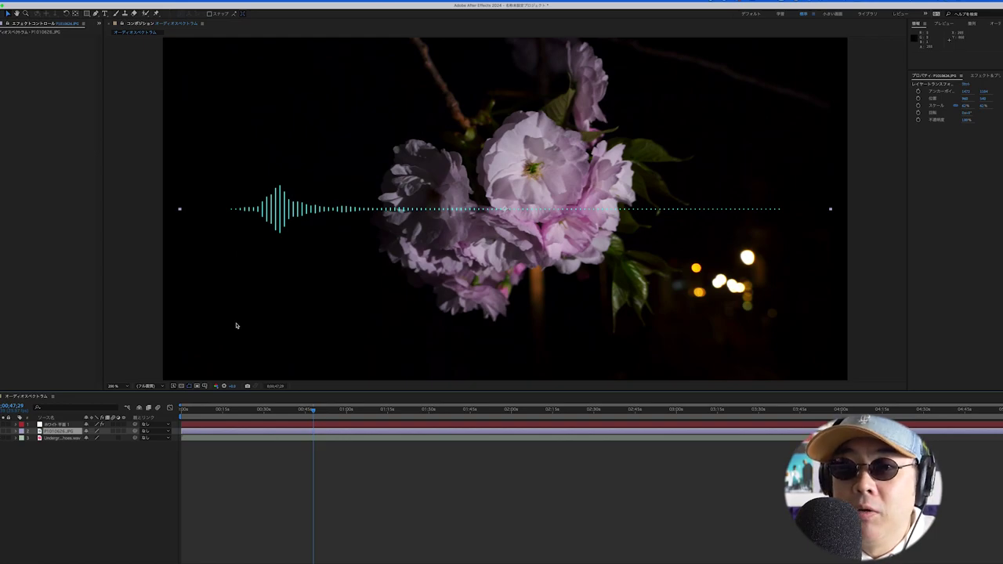
left_click(58, 424)
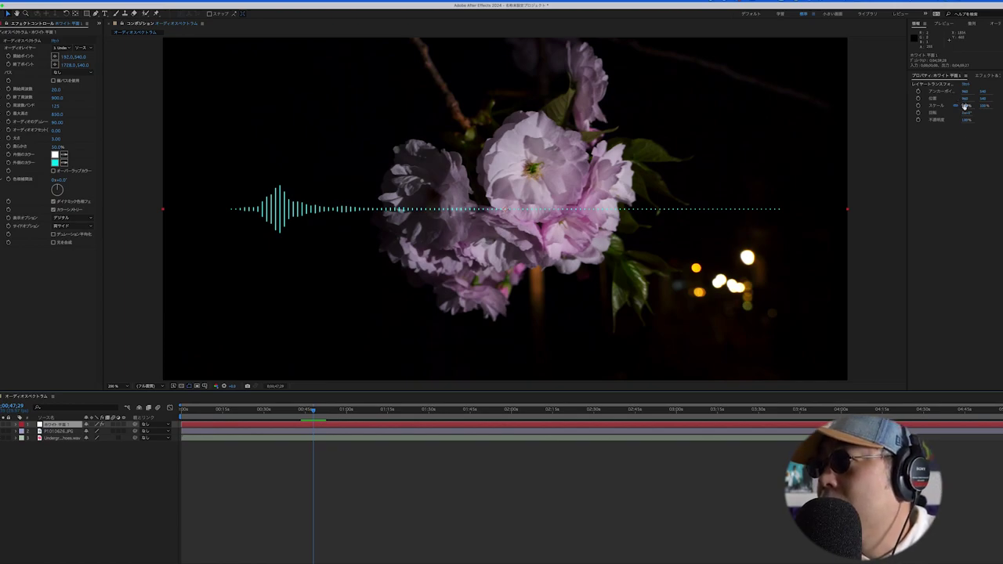
Step: Scale the spectrum to about 51%, move it to the lower left, and preview with audio
left_click_drag(964, 105, 857, 126)
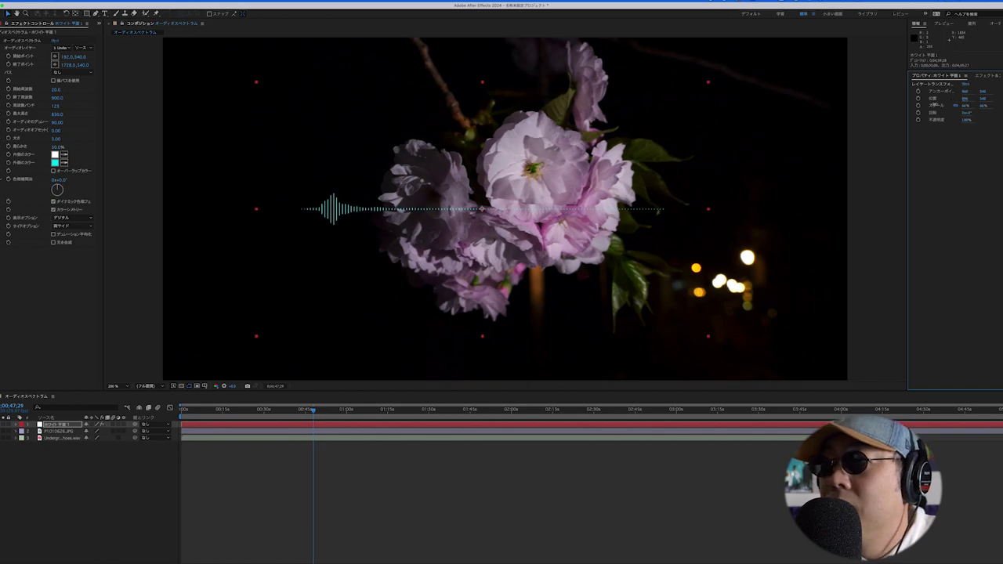
left_click_drag(982, 97, 983, 116)
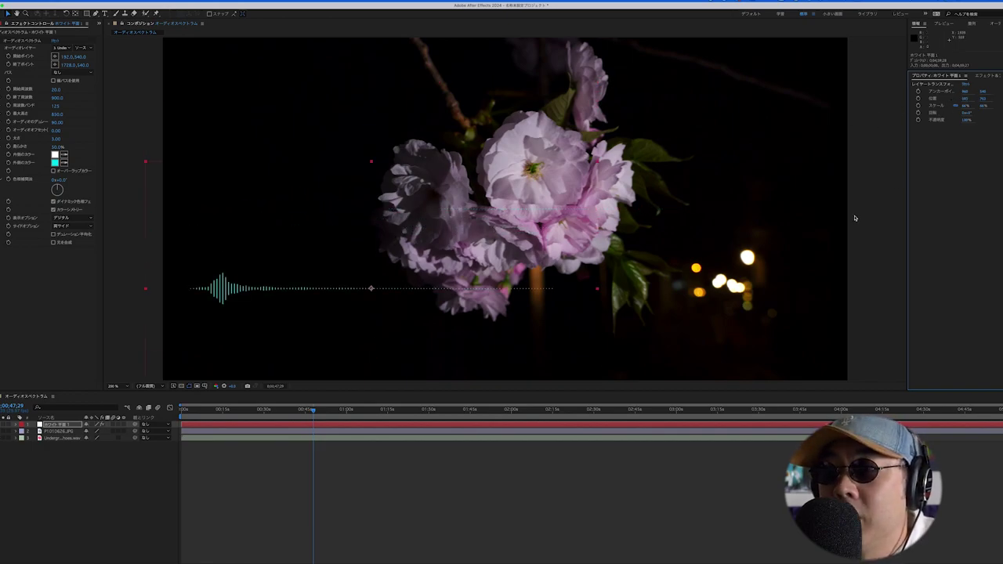
left_click(290, 465)
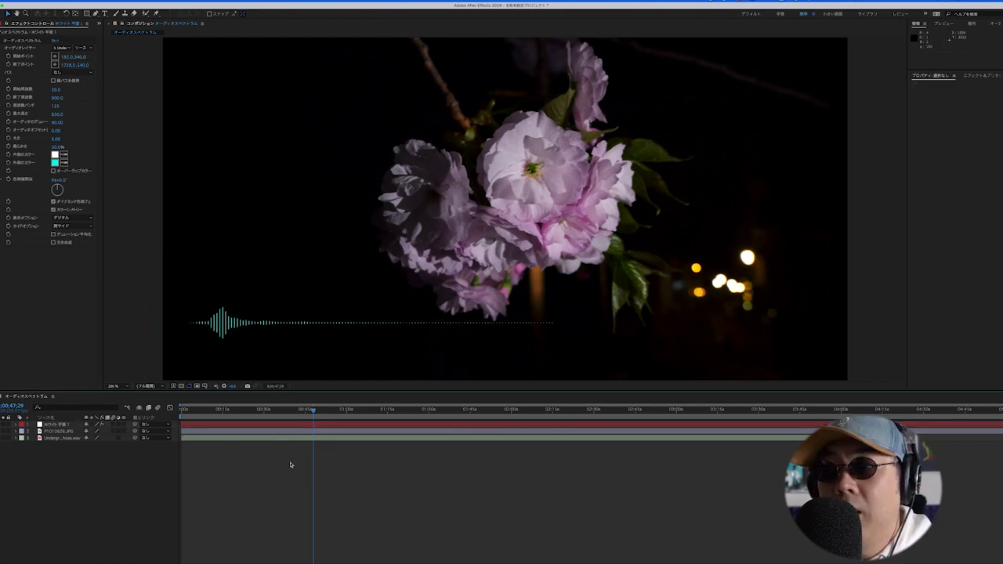
key("space")
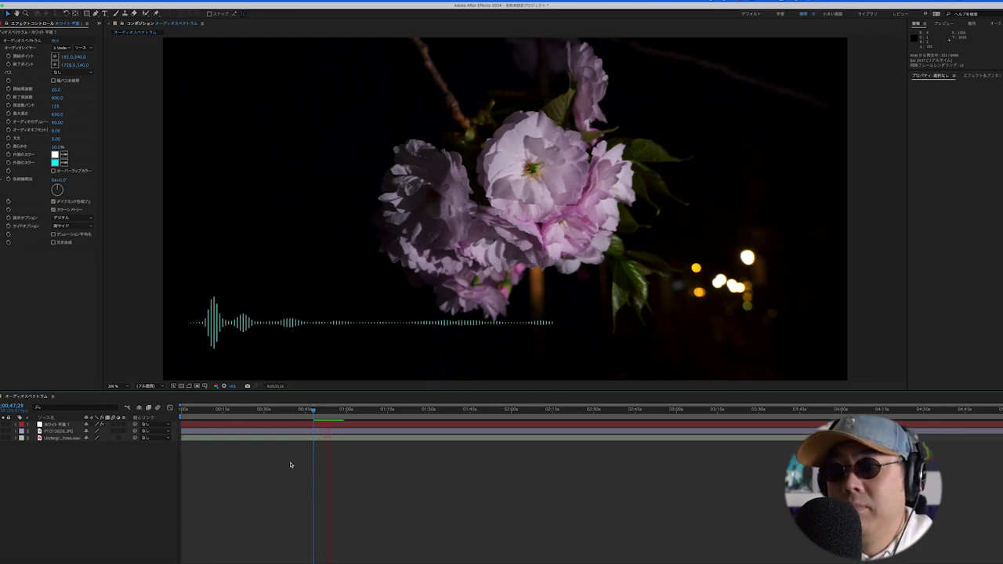
key("space")
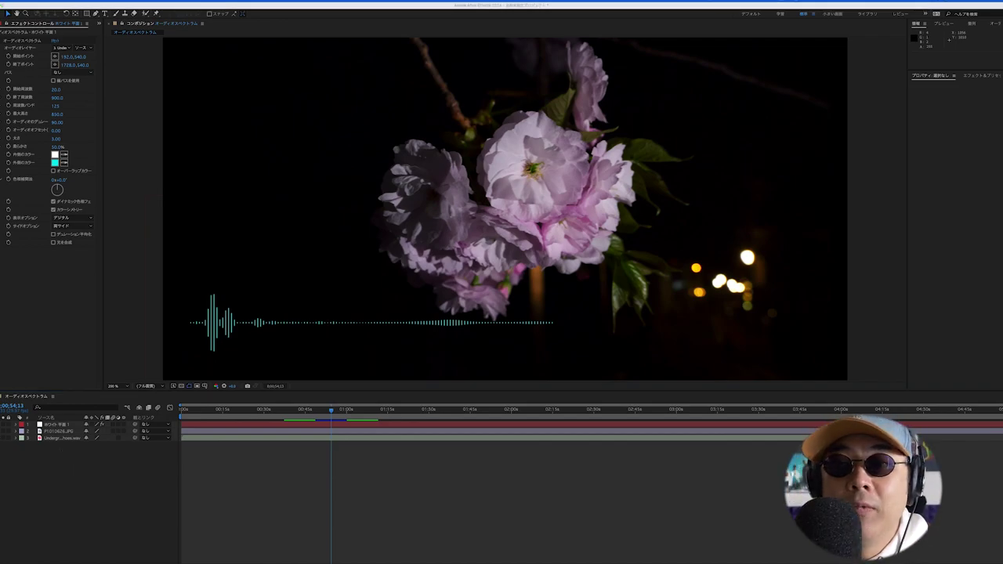
left_click_drag(120, 383, 94, 495)
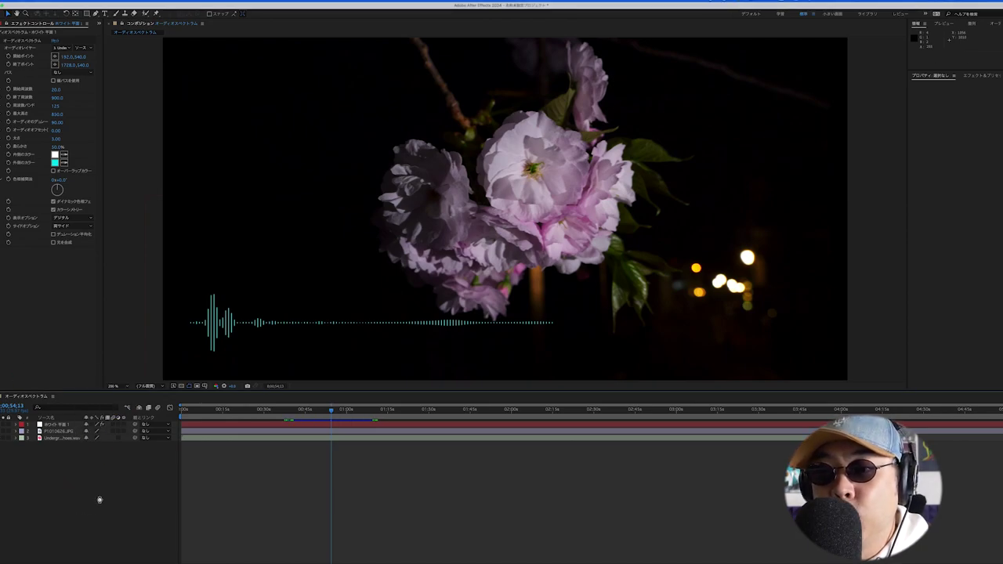
Step: Delete the Underground Echoes.wav layer and select the new City Juice.wav layer
left_click(63, 445)
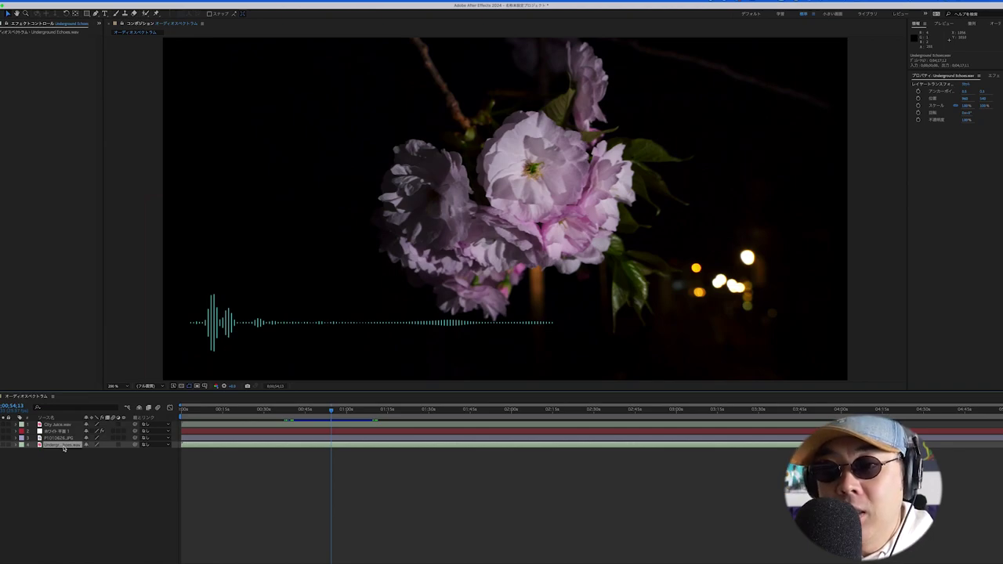
key("Delete")
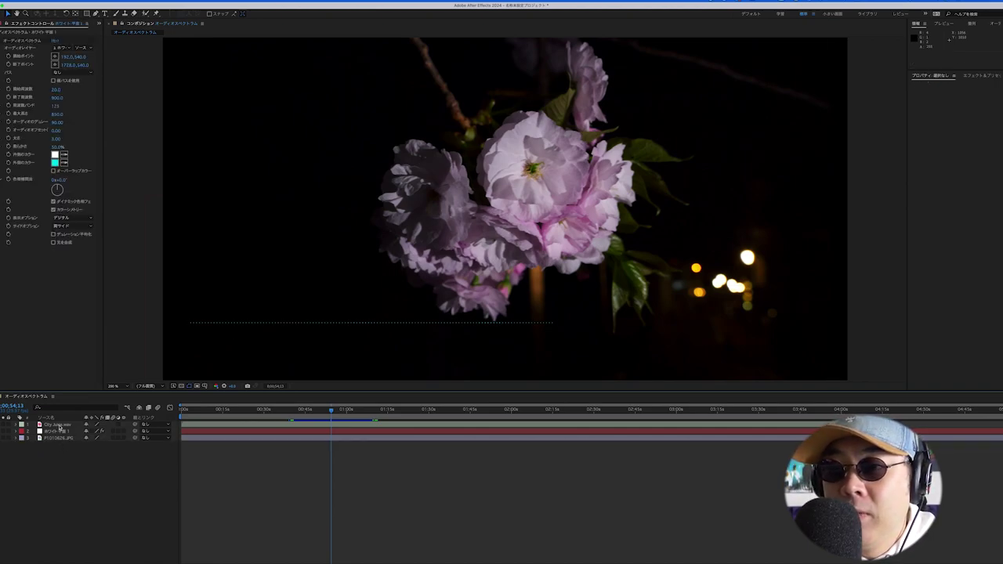
left_click(58, 425)
Step: Preview City Juice.wav from about 37 seconds, then select the White Solid 1 spectrum layer
left_click_drag(328, 412, 282, 409)
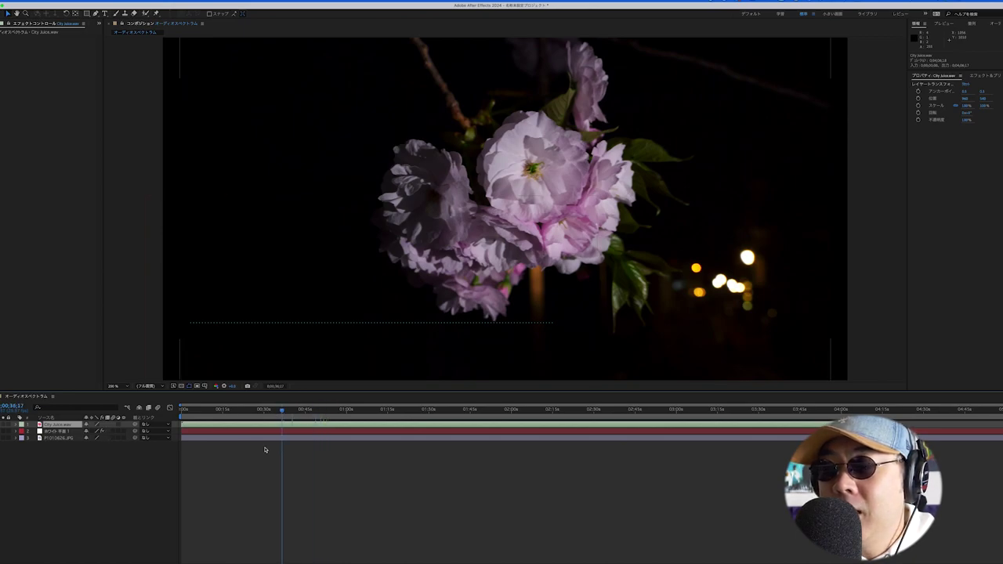
key("space")
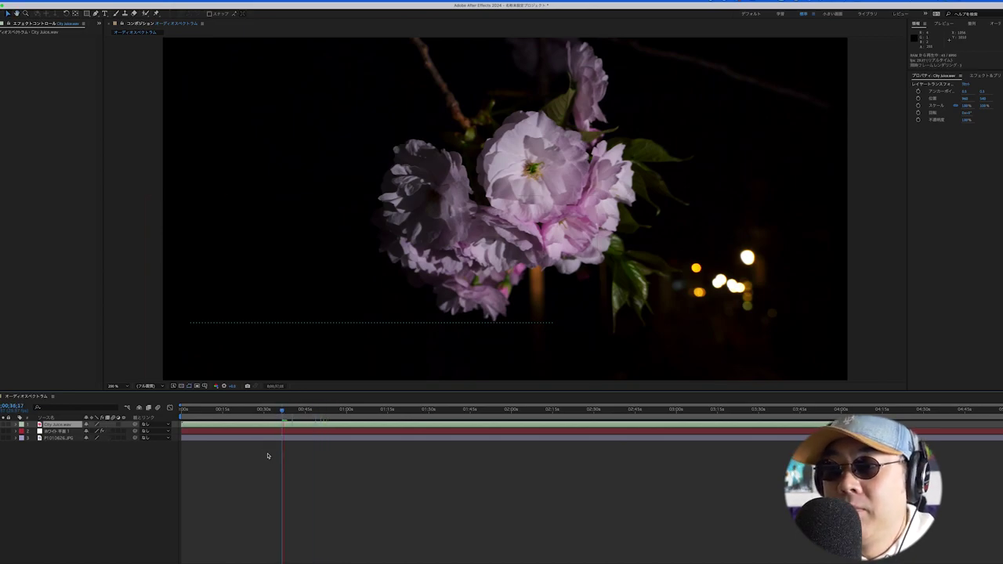
key("space")
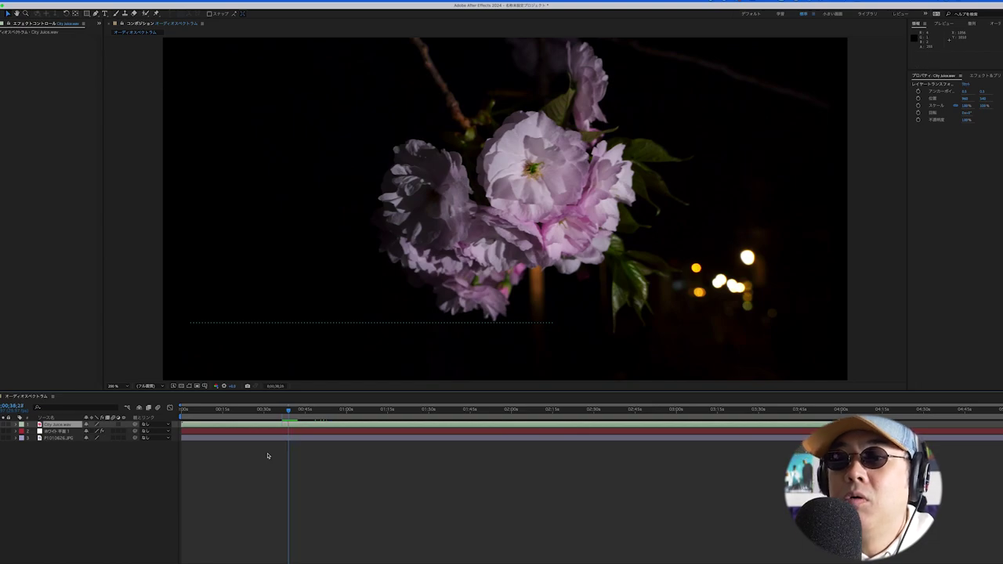
left_click(57, 431)
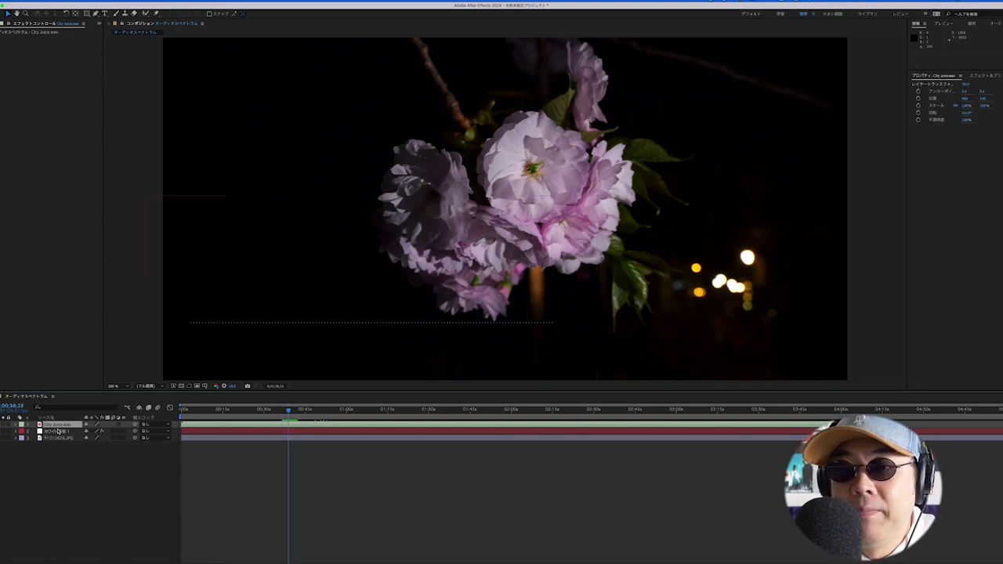
left_click(60, 431)
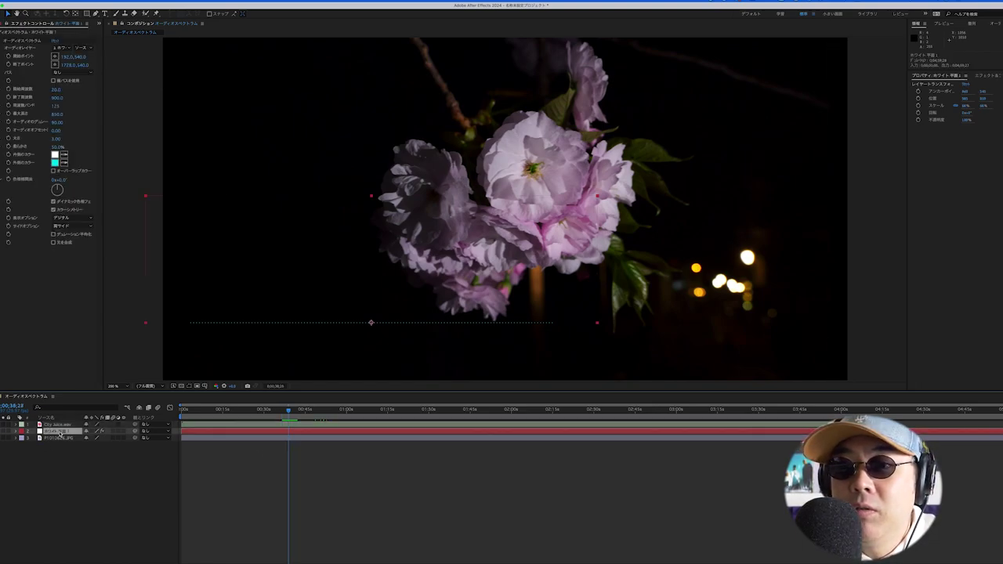
Step: Set Audio Spectrum's Audio Layer to 1. City Juice.wav and preview the reacting cyan bars
left_click(69, 48)
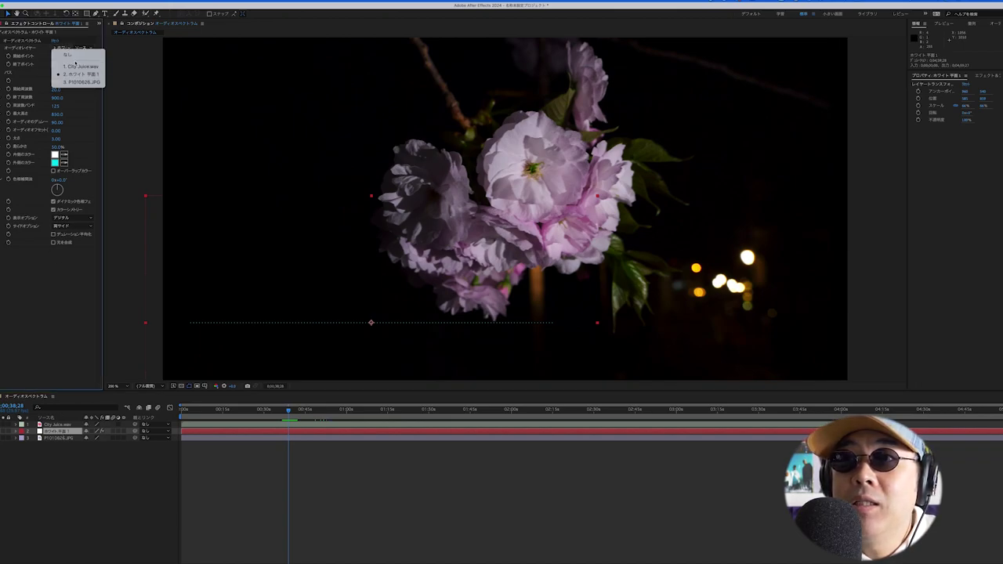
left_click(79, 67)
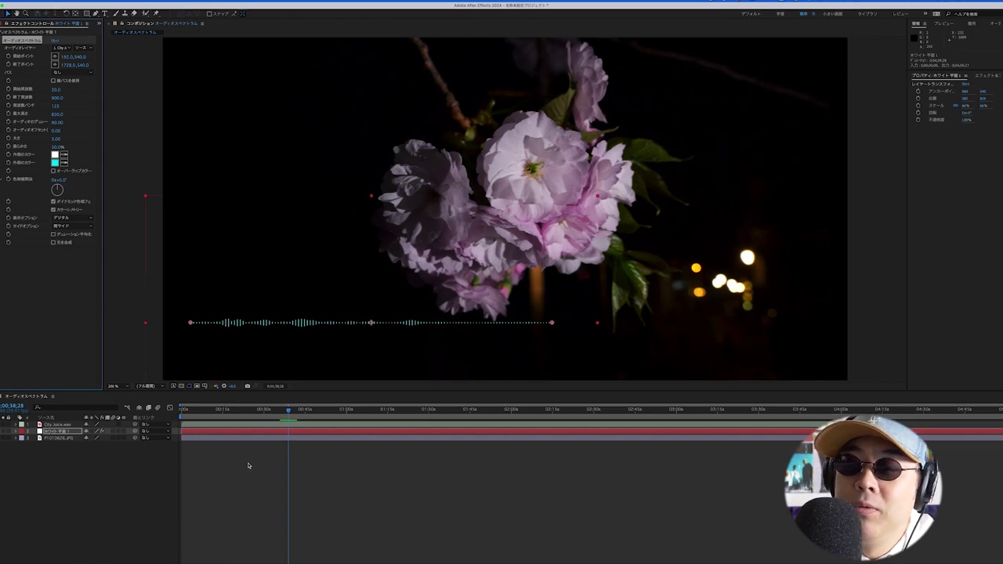
key("space")
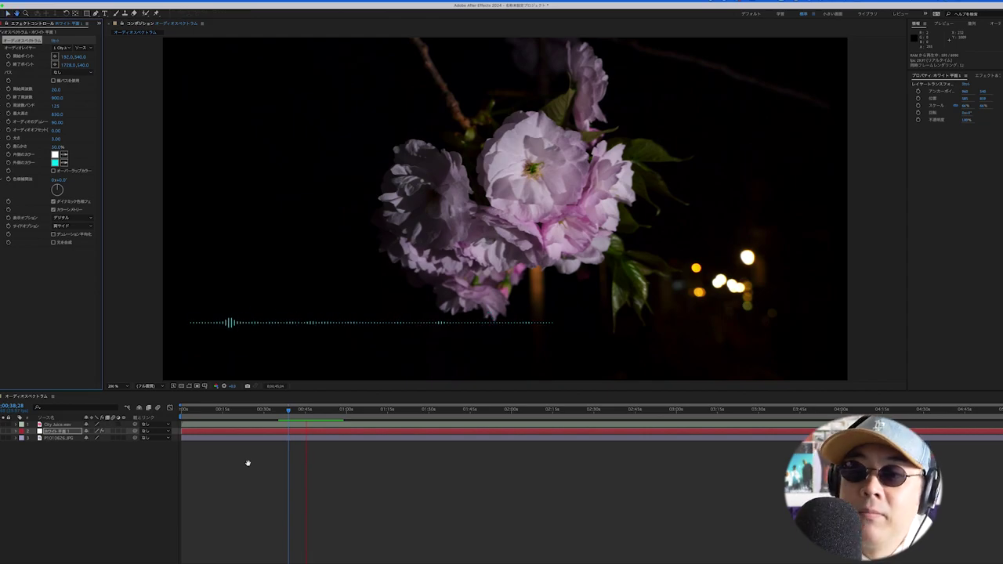
key("space")
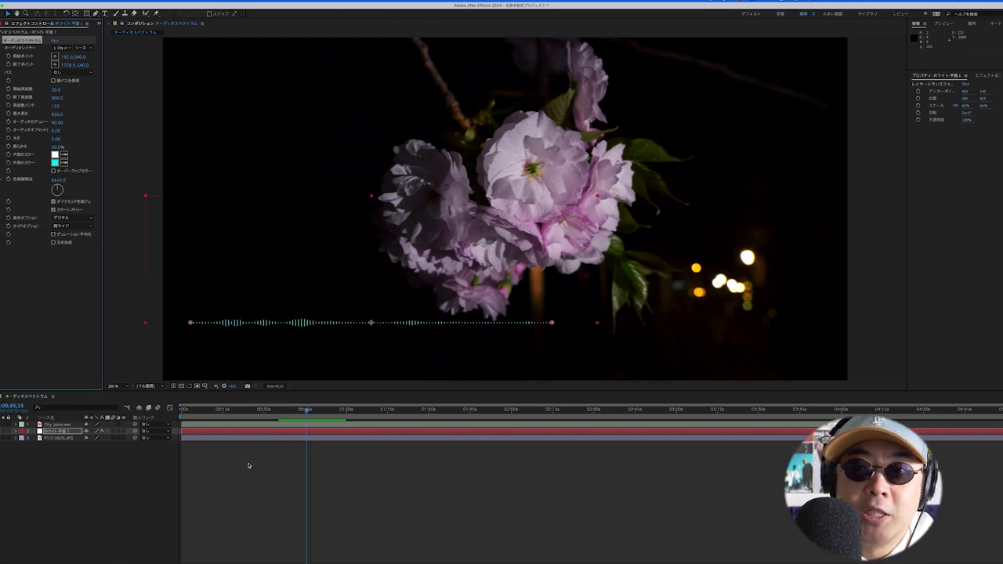